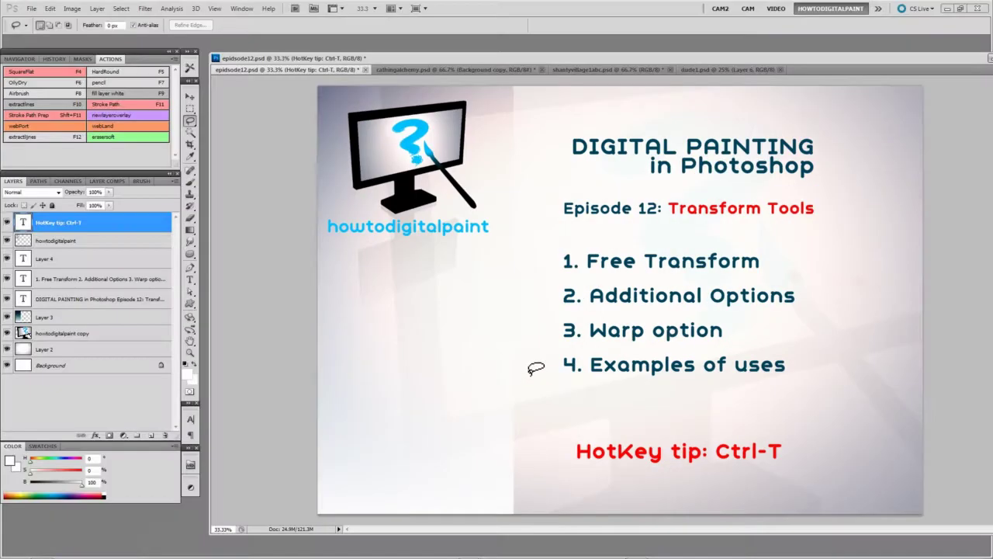
# Step: Switch to the cathingalchemy.psd document, lasso the creature's head for a free transform, and clear the selection
pyautogui.click(420, 70)
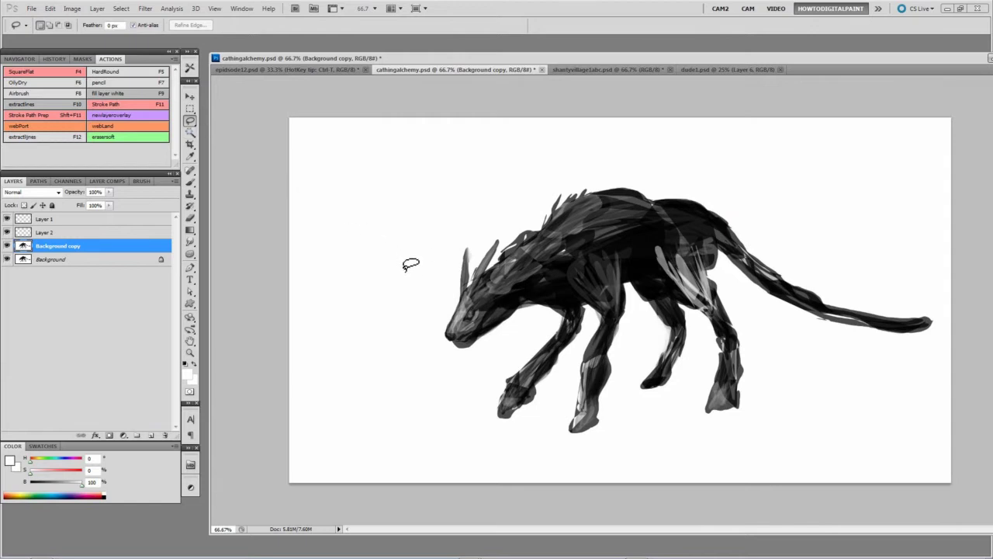
pyautogui.moveTo(437, 267)
pyautogui.mouseDown()
pyautogui.moveTo(498, 226)
pyautogui.moveTo(540, 298)
pyautogui.moveTo(471, 367)
pyautogui.moveTo(433, 266)
pyautogui.mouseUp()
pyautogui.hotkey('ctrl', 't')
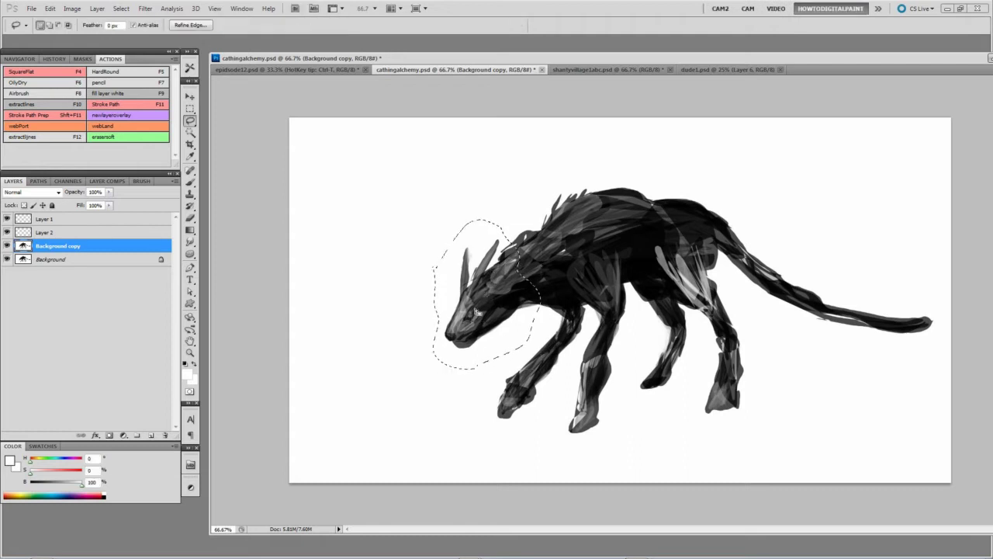
pyautogui.press('Return')
pyautogui.hotkey('ctrl', 'd')
pyautogui.moveTo(448, 248)
pyautogui.mouseDown()
pyautogui.moveTo(510, 222)
pyautogui.moveTo(466, 363)
pyautogui.moveTo(475, 354)
pyautogui.mouseUp()
pyautogui.rightClick(477, 299)
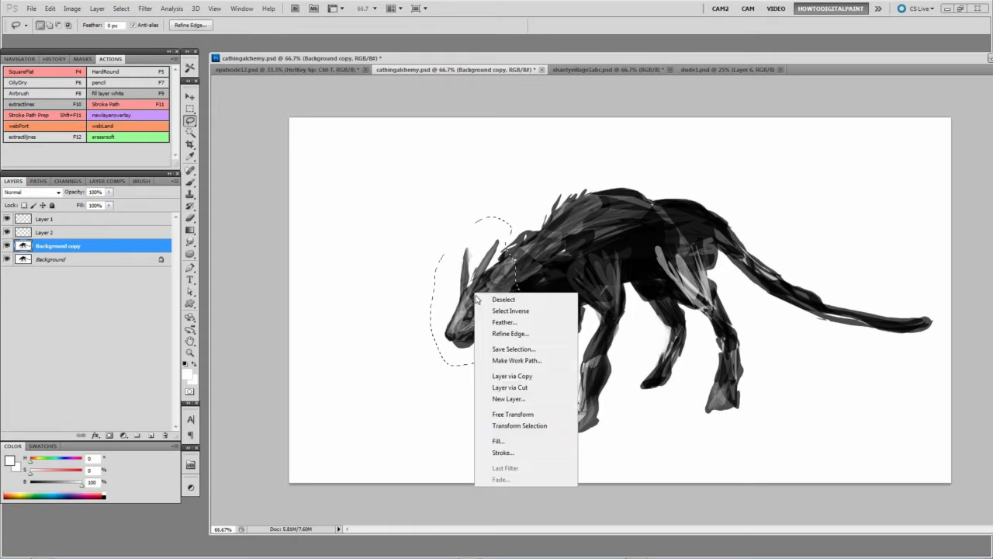
pyautogui.click(512, 415)
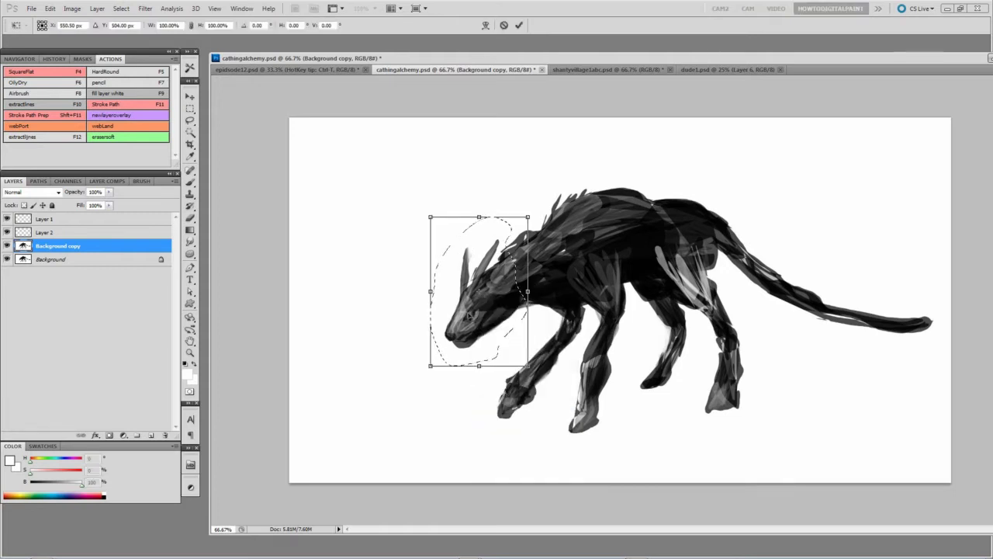
pyautogui.press('Return')
pyautogui.hotkey('ctrl', 'd')
# Step: Lasso the creature's head, start a free transform on it and skew it slightly
pyautogui.moveTo(458, 227)
pyautogui.mouseDown()
pyautogui.moveTo(479, 368)
pyautogui.moveTo(437, 250)
pyautogui.mouseUp()
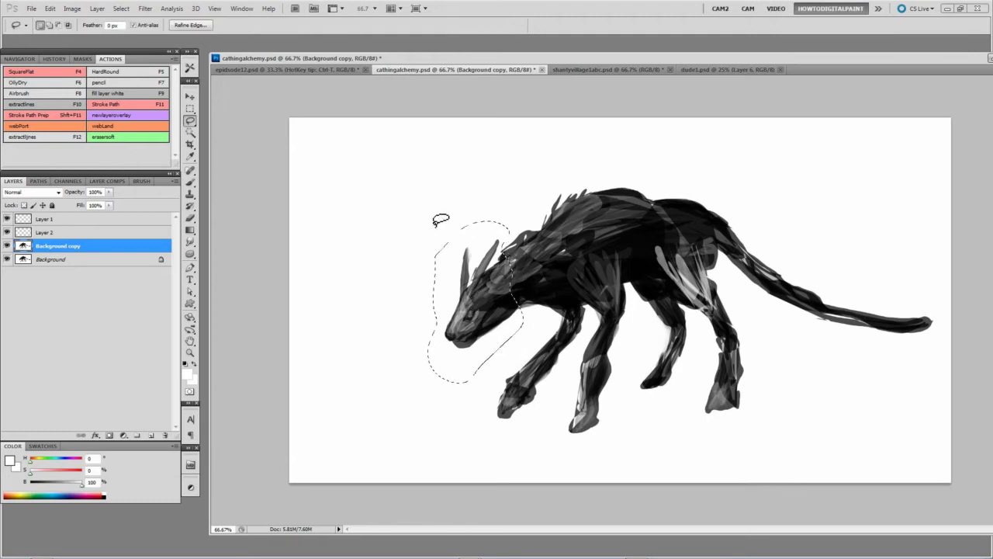
pyautogui.click(50, 8)
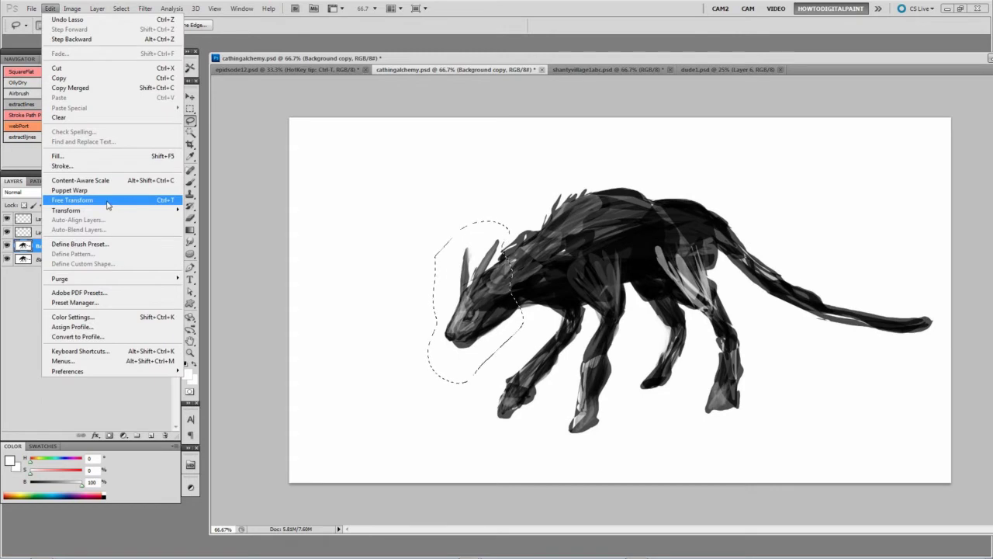
pyautogui.click(109, 203)
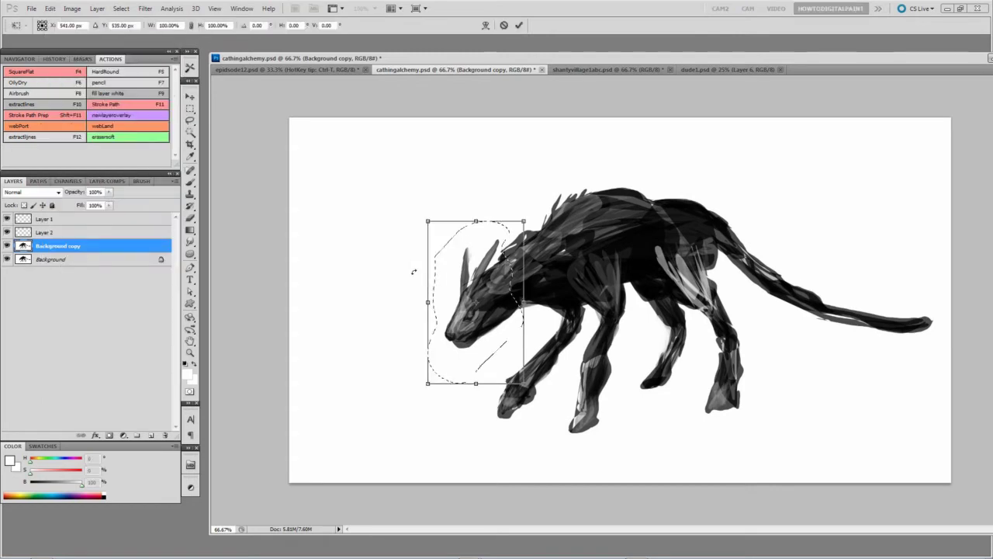
pyautogui.rightClick(468, 287)
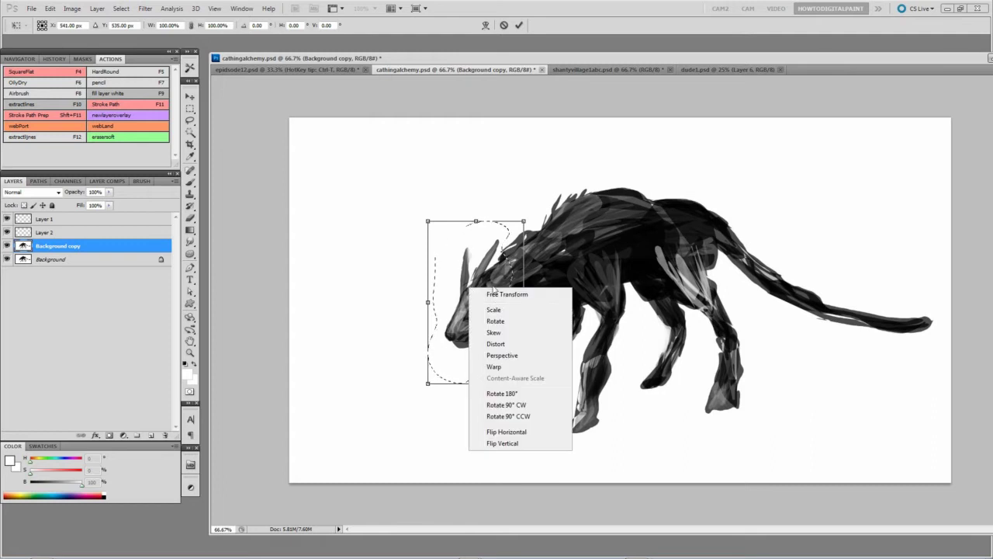
pyautogui.click(507, 334)
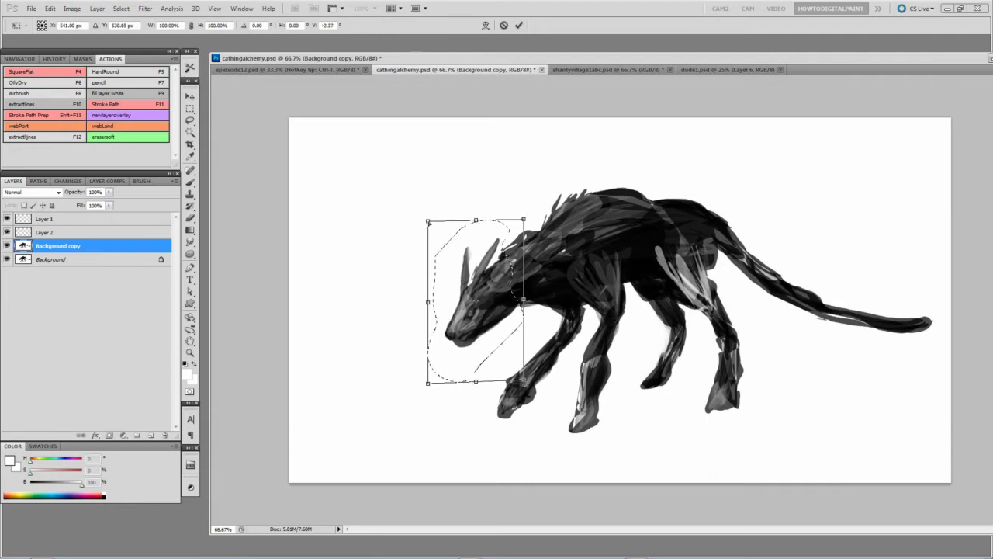
# Step: Distort the head's transform box by its corners and narrow its neck side with the Perspective option
pyautogui.rightClick(482, 295)
pyautogui.click(509, 353)
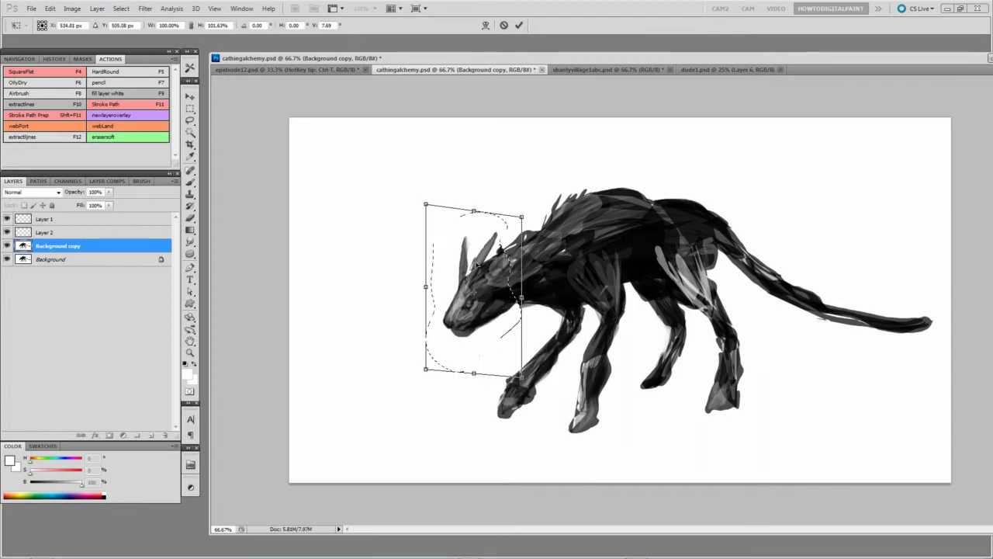
pyautogui.moveTo(522, 218); pyautogui.dragTo(522, 215)
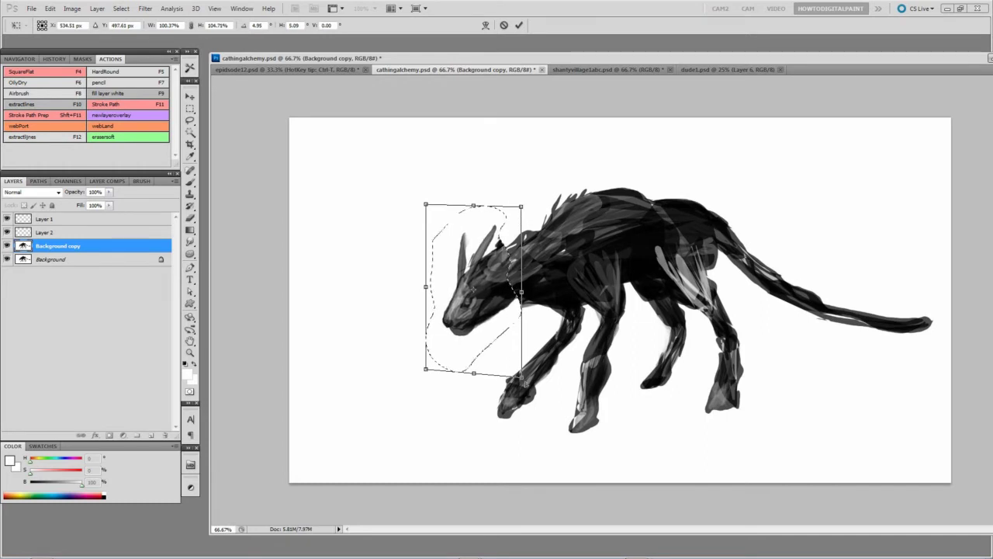
pyautogui.moveTo(523, 379); pyautogui.dragTo(522, 364)
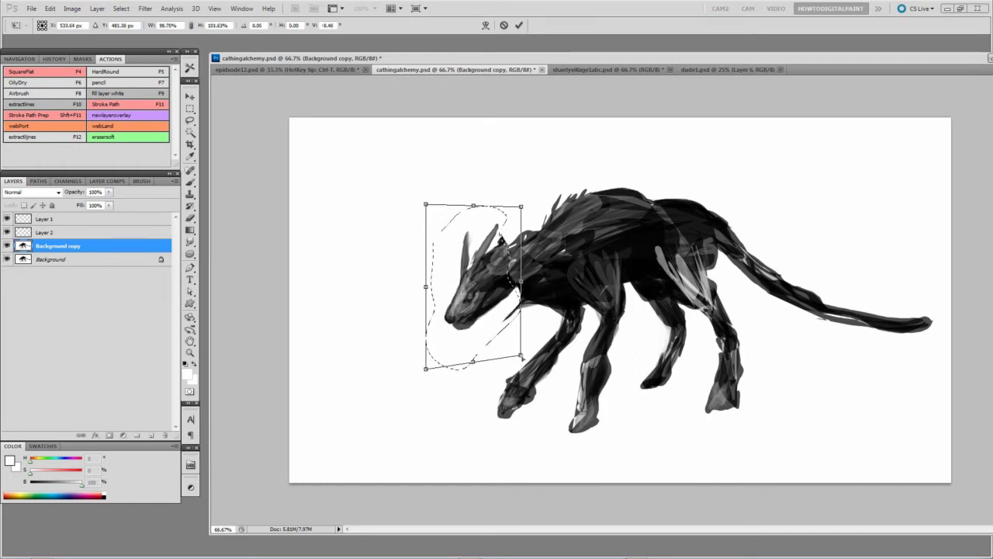
pyautogui.rightClick(458, 288)
pyautogui.click(515, 350)
pyautogui.moveTo(521, 206); pyautogui.dragTo(491, 199)
# Step: Change the head's transform to Warp mode and bend the custom mesh around the snout and horns
pyautogui.rightClick(508, 287)
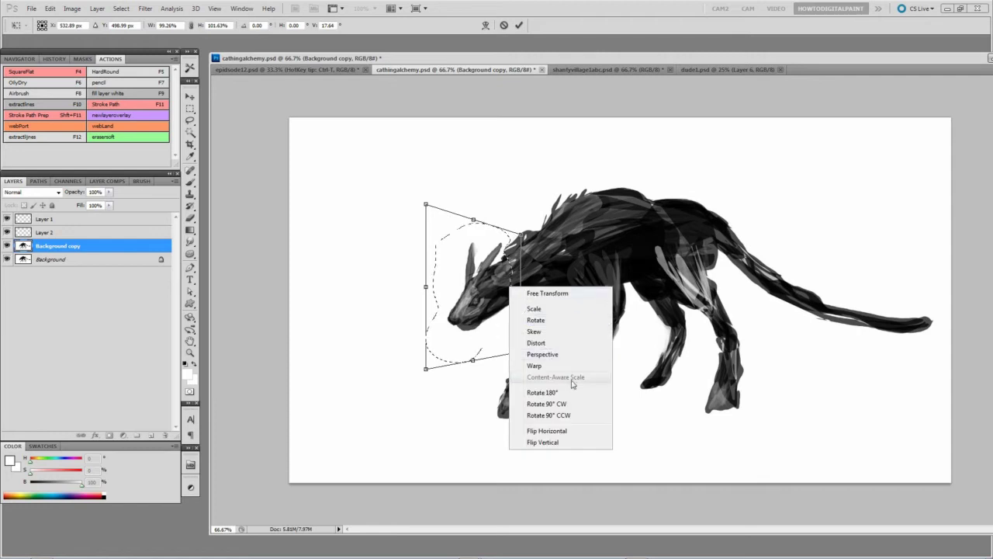
pyautogui.click(535, 366)
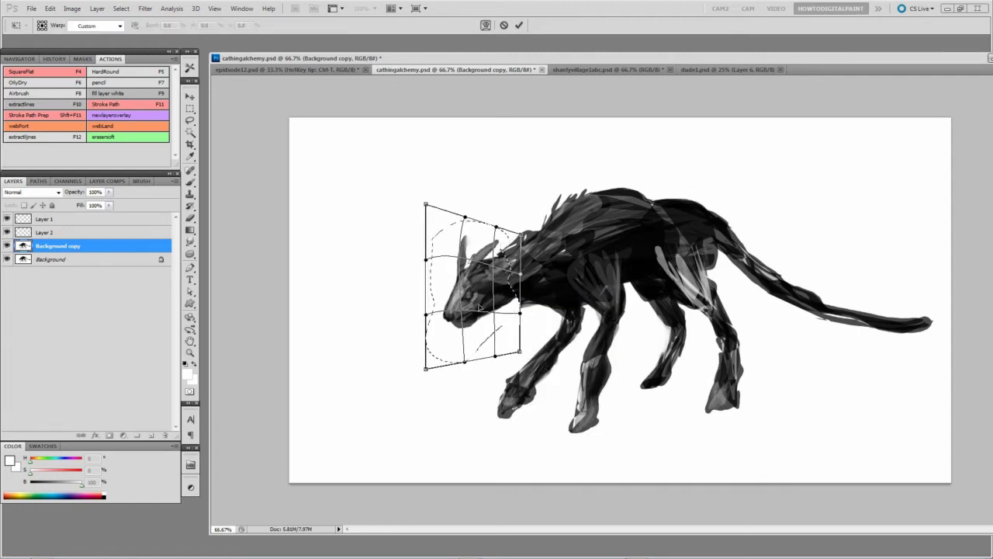
pyautogui.click(485, 25)
pyautogui.click(486, 26)
pyautogui.click(486, 26)
pyautogui.click(486, 26)
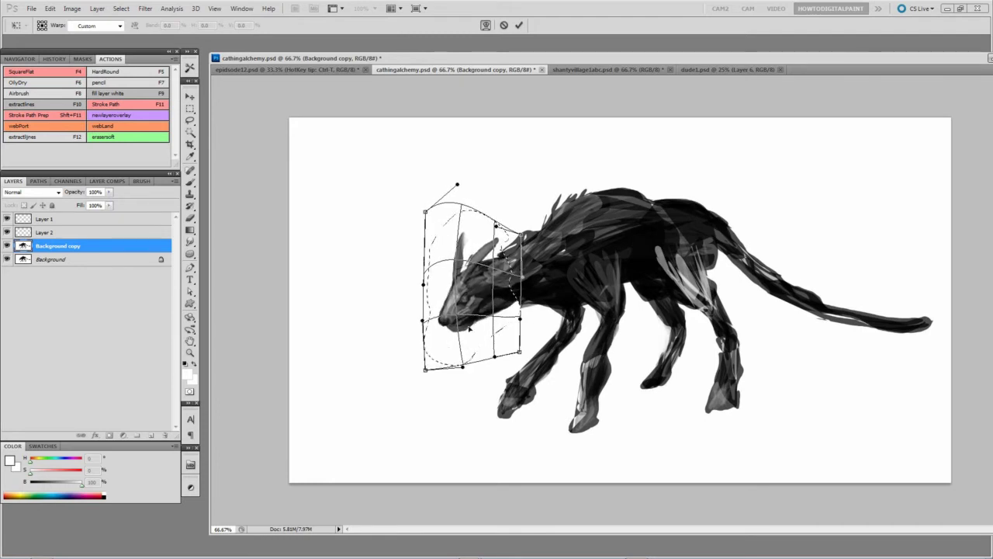
# Step: Try the Flag, Fisheye and Squeeze warp presets on the creature's head
pyautogui.click(119, 26)
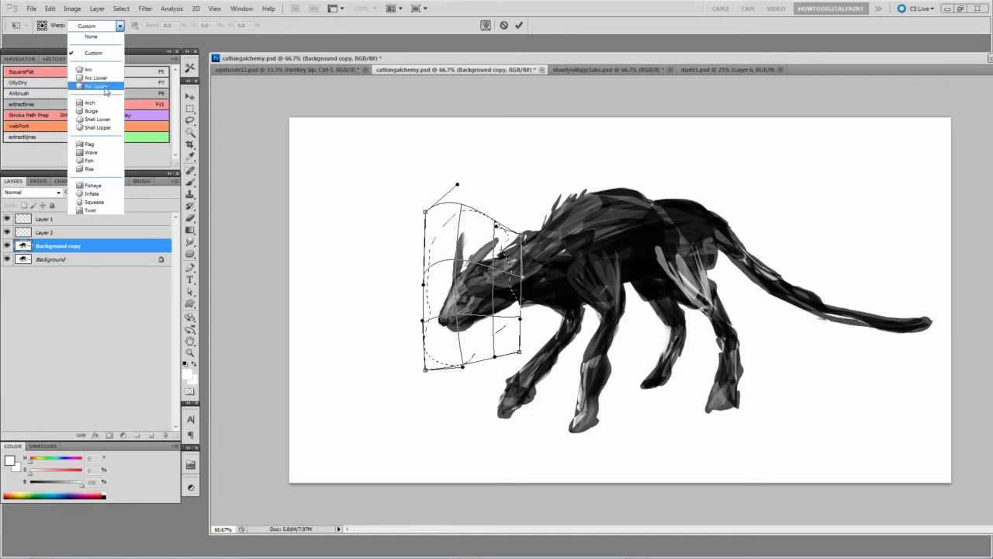
pyautogui.click(97, 144)
pyautogui.click(119, 27)
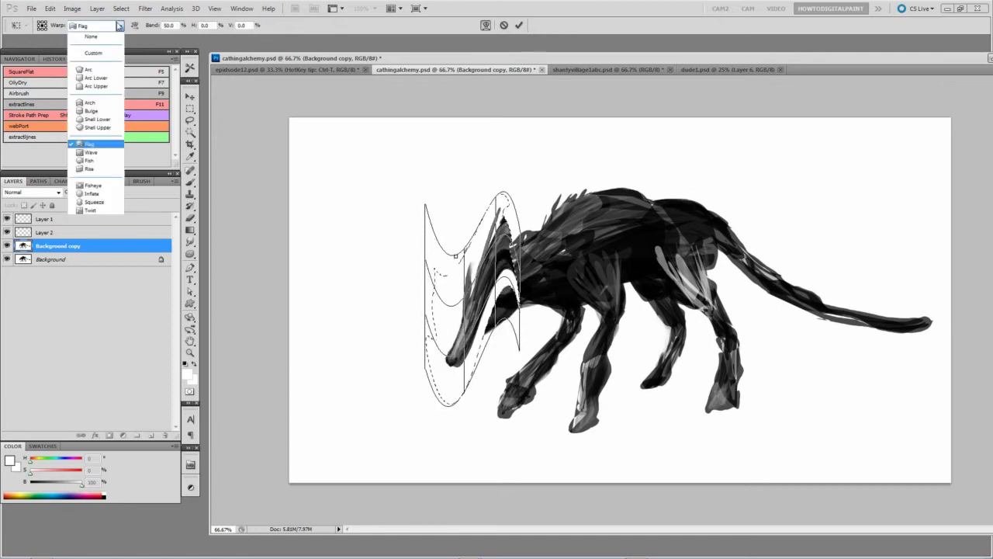
pyautogui.click(93, 186)
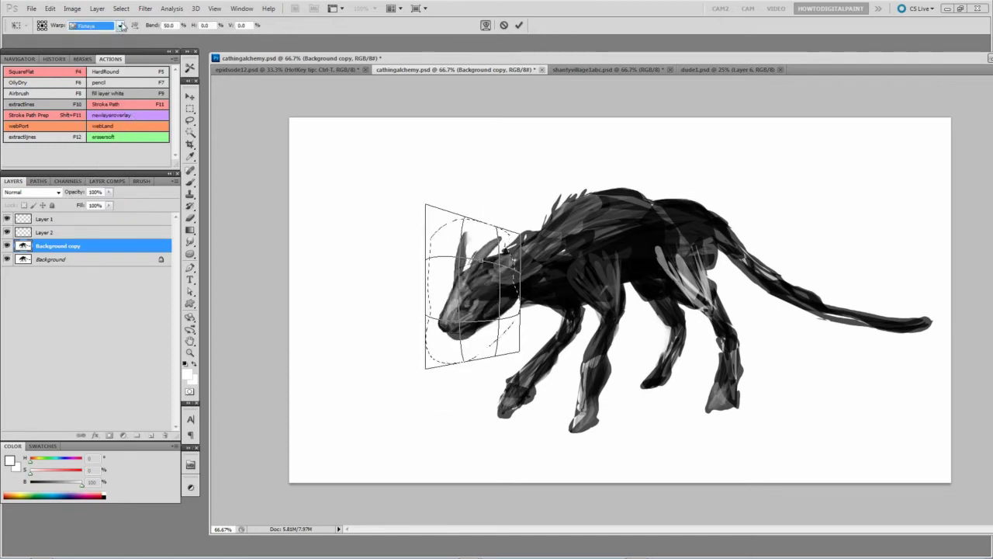
pyautogui.click(119, 26)
pyautogui.click(94, 202)
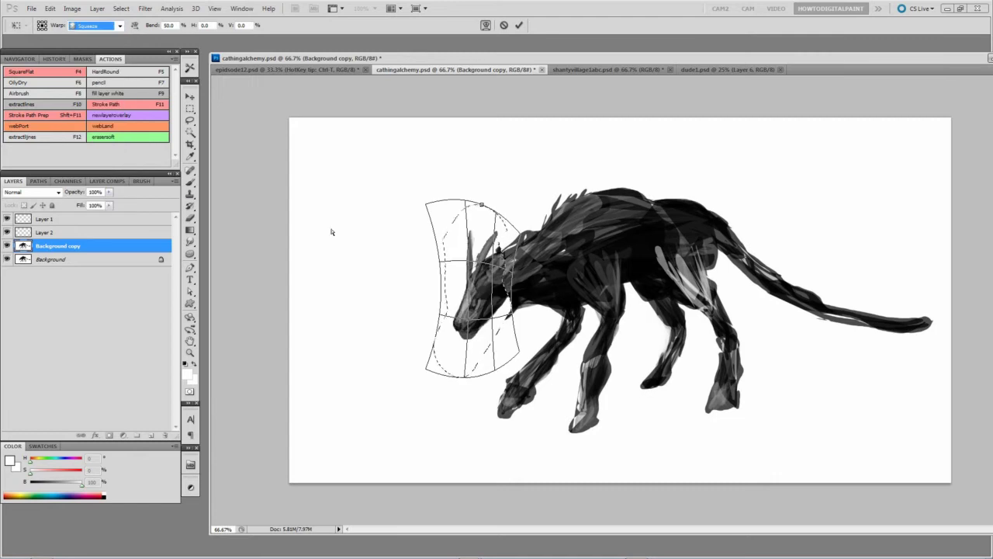
# Step: Warp the head with the Arc Lower preset at 52% bend, 4.8% horizontal and -0.1% vertical distortion, and deselect it
pyautogui.click(119, 25)
pyautogui.click(93, 77)
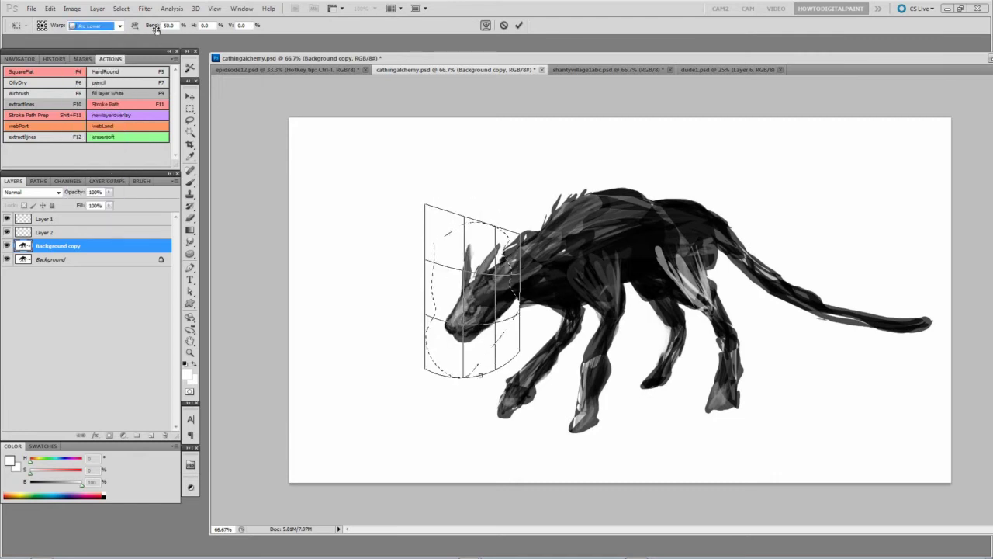
pyautogui.moveTo(153, 26); pyautogui.dragTo(201, 25)
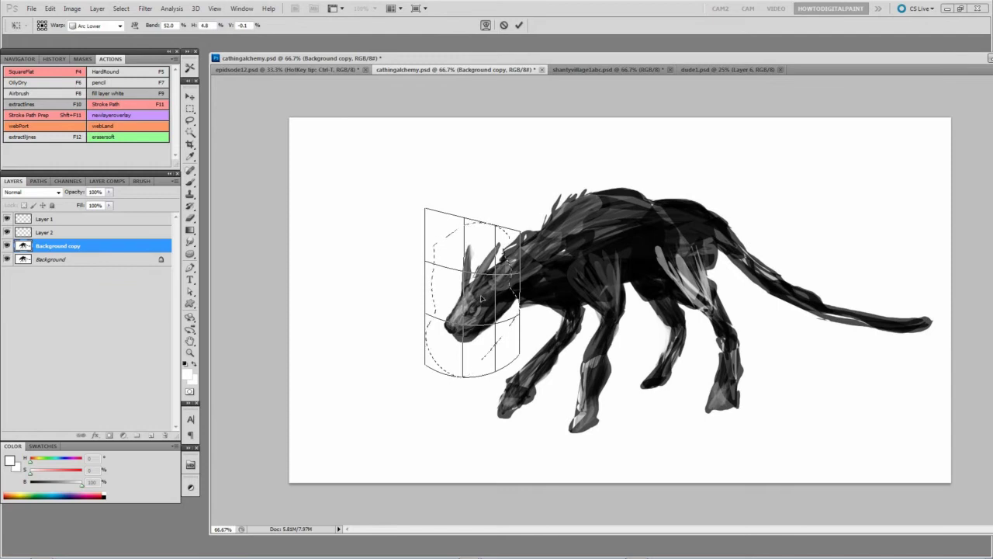
pyautogui.press('Return')
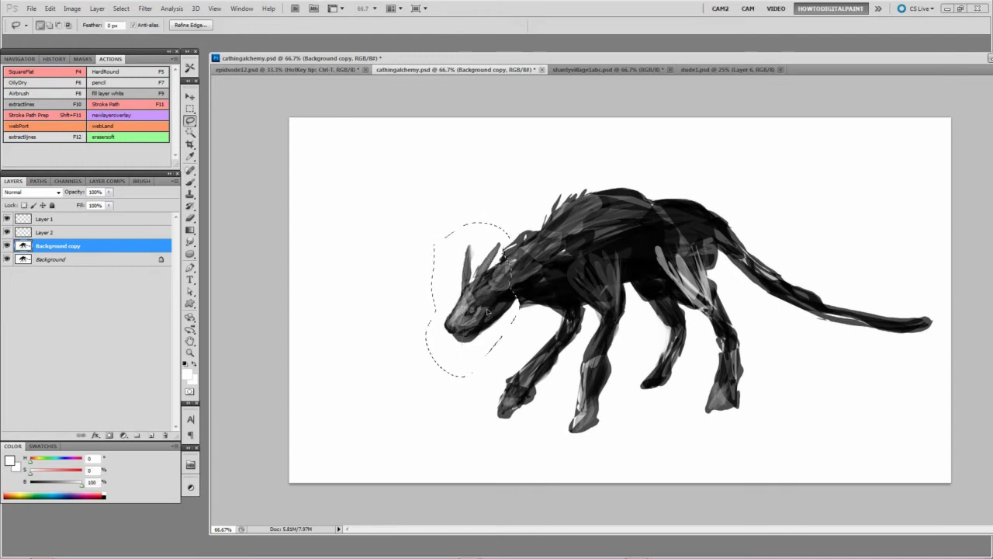
pyautogui.hotkey('ctrl', 'd')
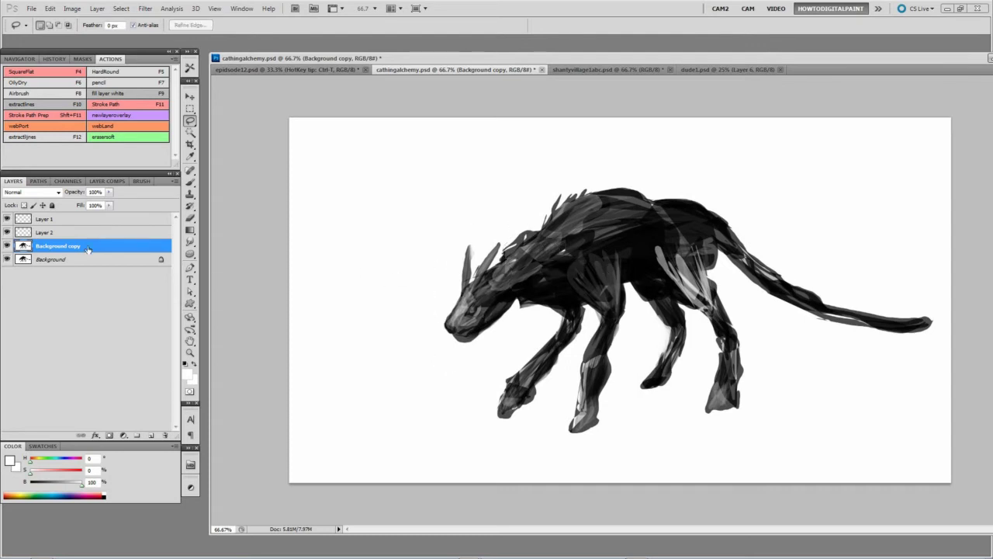
# Step: Stretch the Background copy layer vertically beyond the canvas edges to about 135% height with Free Transform
pyautogui.hotkey('ctrl', 't')
pyautogui.moveTo(620, 119); pyautogui.dragTo(620, 39)
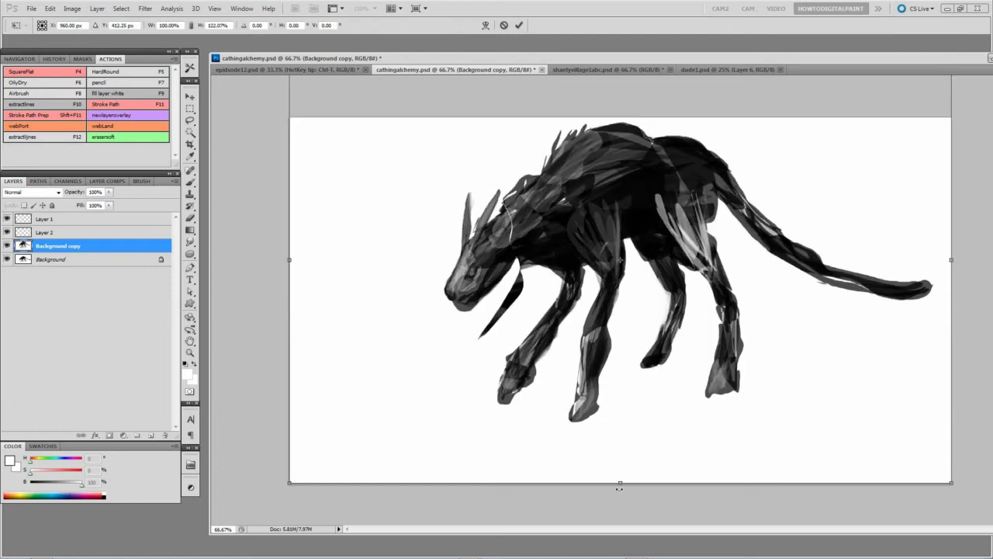
pyautogui.moveTo(619, 481); pyautogui.dragTo(620, 520)
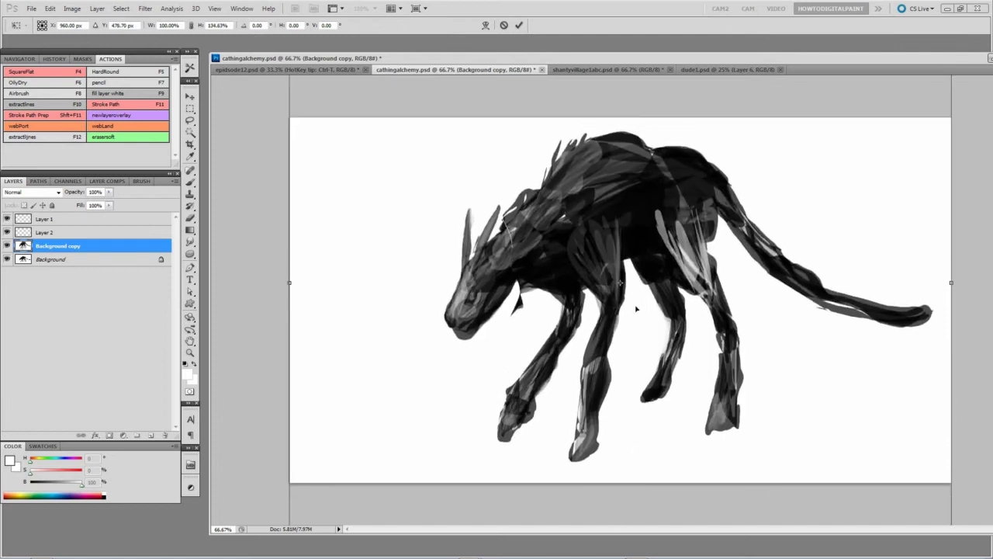
pyautogui.press('Return')
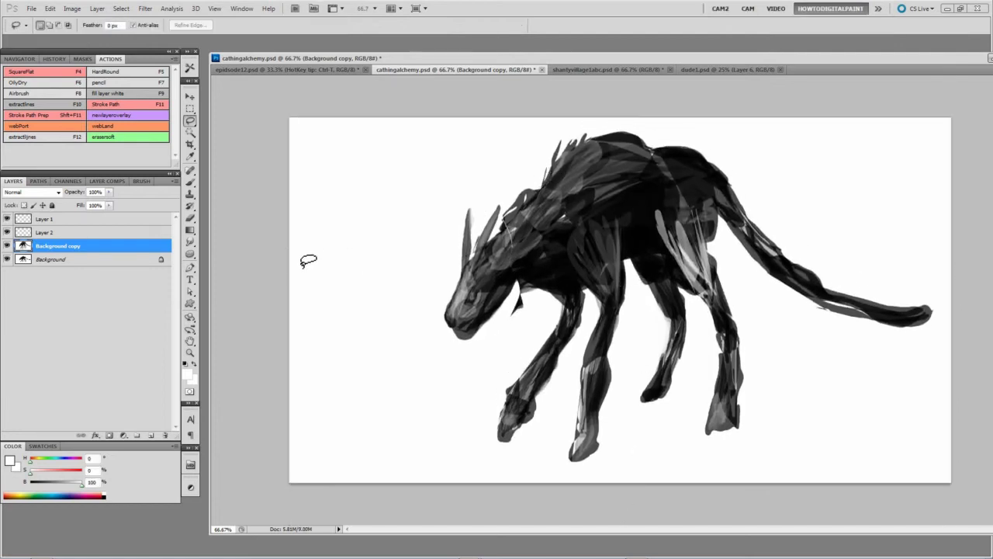
# Step: Duplicate the stretched creature layer, then lasso its front half and shift it forward to lengthen the body
pyautogui.hotkey('ctrl', 'j')
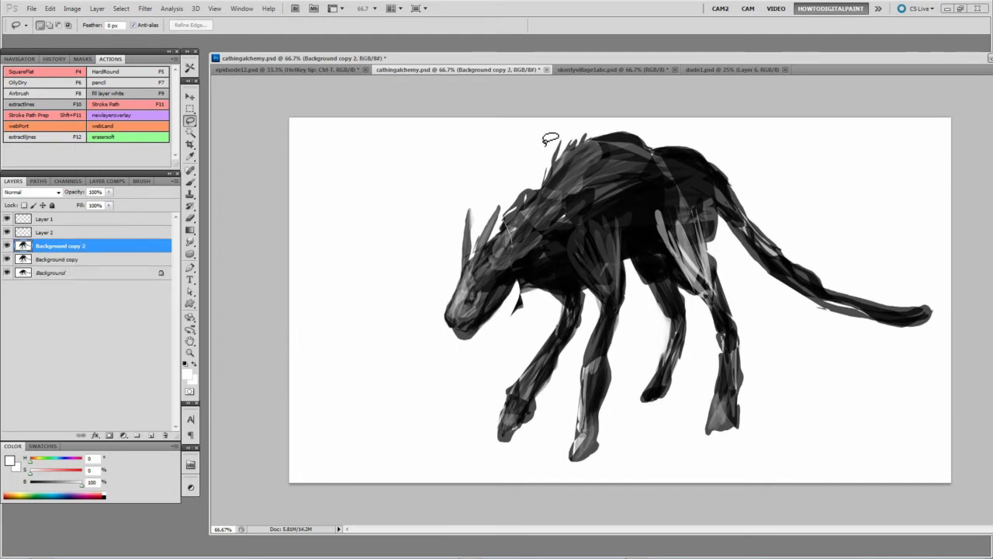
pyautogui.moveTo(539, 137)
pyautogui.mouseDown()
pyautogui.moveTo(628, 385)
pyautogui.moveTo(614, 462)
pyautogui.moveTo(457, 453)
pyautogui.moveTo(477, 173)
pyautogui.mouseUp()
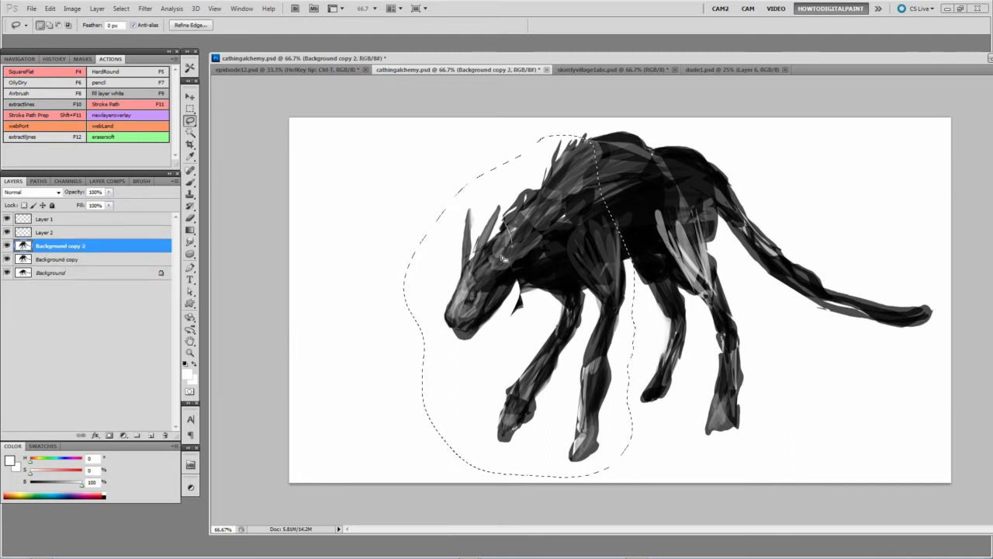
pyautogui.press('v')
pyautogui.moveTo(557, 246); pyautogui.dragTo(516, 251)
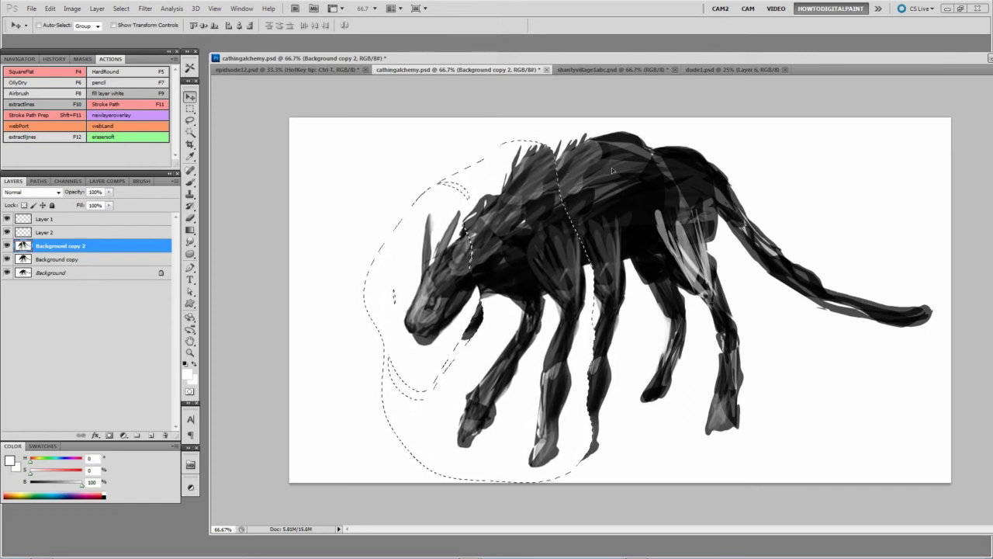
pyautogui.hotkey('ctrl', 'd')
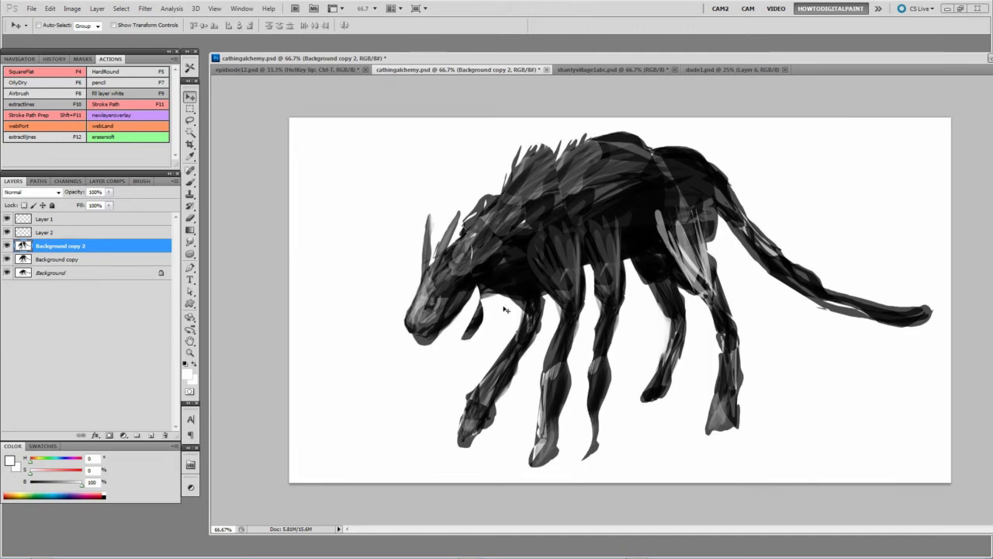
# Step: Paint white over the leftover leg remnant between the front and hind legs with a larger brush
pyautogui.press('b')
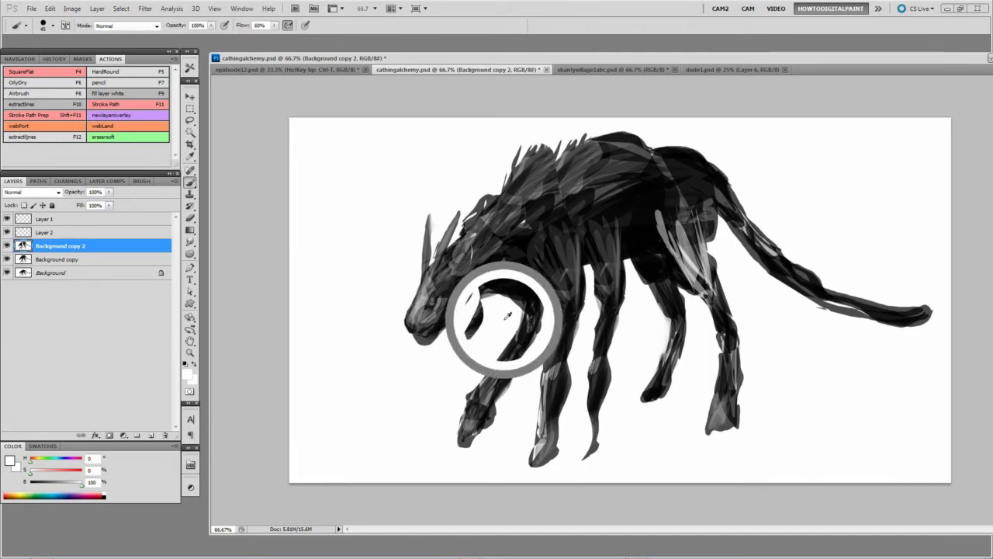
pyautogui.press(']')
pyautogui.click(611, 281)
pyautogui.press(']')
pyautogui.moveTo(610, 268); pyautogui.dragTo(588, 437)
pyautogui.moveTo(624, 297)
pyautogui.mouseDown()
pyautogui.moveTo(601, 305)
pyautogui.moveTo(634, 247)
pyautogui.moveTo(597, 247)
pyautogui.moveTo(616, 235)
pyautogui.moveTo(582, 232)
pyautogui.mouseUp()
# Step: Trim the duplicated mane spikes along the creature's back with a smaller brush in the sampled background white
pyautogui.keyDown('alt'); pyautogui.click(633, 246); pyautogui.keyUp('alt')
pyautogui.press(']')
pyautogui.press(']')
pyautogui.press(']')
pyautogui.press('[')
pyautogui.press('[')
pyautogui.press('[')
pyautogui.press('[')
pyautogui.press('[')
pyautogui.press('[')
pyautogui.press('[')
pyautogui.press('[')
pyautogui.press('[')
pyautogui.press('[')
pyautogui.press('[')
pyautogui.press('[')
pyautogui.keyDown('alt'); pyautogui.click(552, 131); pyautogui.keyUp('alt')
pyautogui.moveTo(531, 139)
pyautogui.mouseDown()
pyautogui.moveTo(520, 161)
pyautogui.moveTo(591, 137)
pyautogui.moveTo(650, 142)
pyautogui.moveTo(586, 140)
pyautogui.moveTo(623, 137)
pyautogui.mouseUp()
# Step: Paint the belly behind the front leg in a sampled near-black and clean up its lower edge with white
pyautogui.press(']')
pyautogui.keyDown('alt'); pyautogui.click(617, 228); pyautogui.keyUp('alt')
pyautogui.keyDown('alt'); pyautogui.click(590, 261); pyautogui.keyUp('alt')
pyautogui.press(']')
pyautogui.press(']')
pyautogui.press(']')
pyautogui.press(']')
pyautogui.moveTo(592, 273)
pyautogui.mouseDown()
pyautogui.moveTo(640, 232)
pyautogui.moveTo(602, 241)
pyautogui.mouseUp()
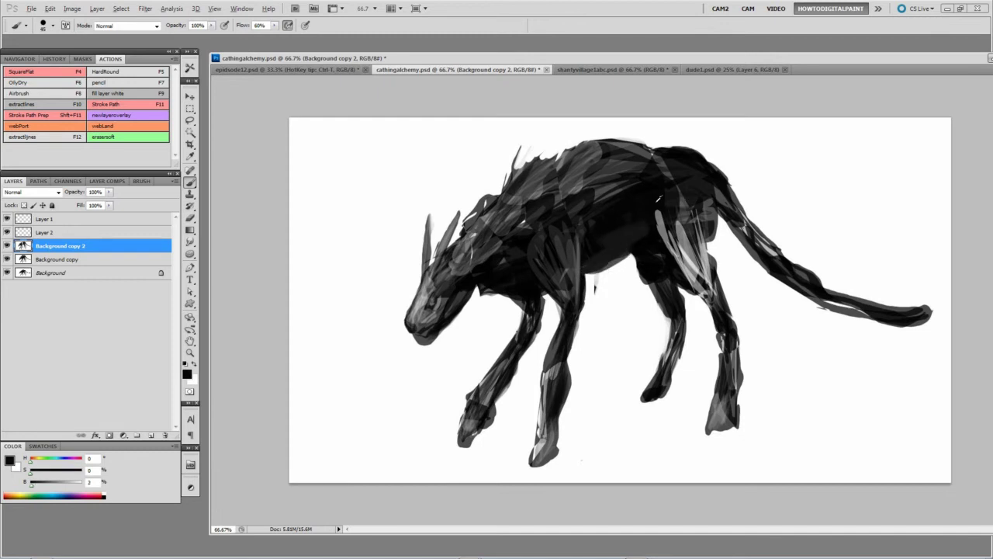
pyautogui.press('x')
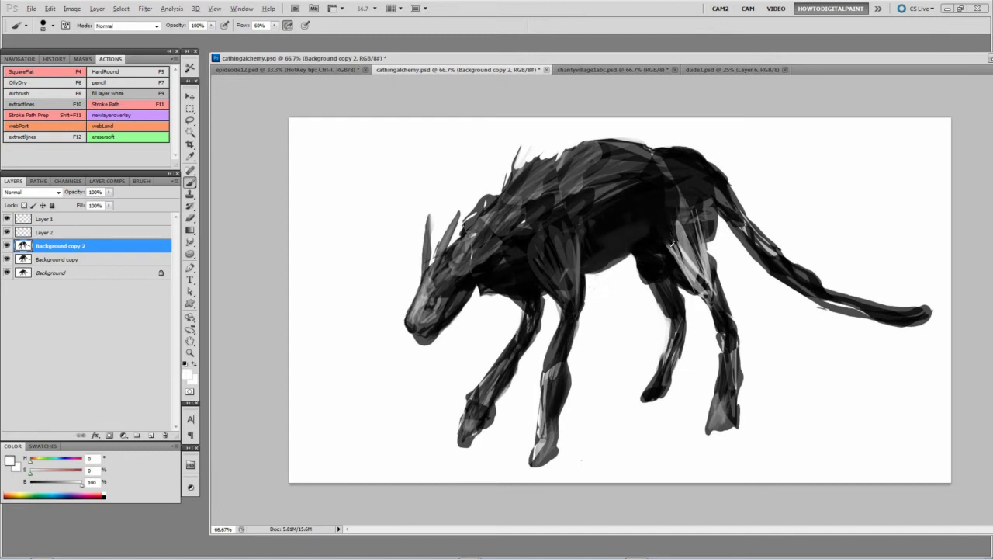
# Step: Paint a sampled dark tone over the light highlight at the front of the hind thigh
pyautogui.keyDown('alt'); pyautogui.click(672, 249); pyautogui.keyUp('alt')
pyautogui.moveTo(644, 230)
pyautogui.mouseDown()
pyautogui.moveTo(676, 248)
pyautogui.moveTo(666, 226)
pyautogui.mouseUp()
pyautogui.keyDown('alt'); pyautogui.click(653, 216); pyautogui.keyUp('alt')
pyautogui.press(']')
pyautogui.press(']')
# Step: Smooth the outline of the back and rump in a sampled dark grey with a smaller brush
pyautogui.keyDown('alt'); pyautogui.click(637, 152); pyautogui.keyUp('alt')
pyautogui.press('[')
pyautogui.press('[')
pyautogui.press('[')
pyautogui.press('[')
pyautogui.press('[')
pyautogui.moveTo(623, 148)
pyautogui.mouseDown()
pyautogui.moveTo(709, 161)
pyautogui.moveTo(733, 183)
pyautogui.moveTo(706, 163)
pyautogui.moveTo(722, 204)
pyautogui.moveTo(710, 201)
pyautogui.moveTo(708, 247)
pyautogui.mouseUp()
# Step: Blend the hip and hind thigh highlights with sampled grey strokes, enlarging the brush for the upper thigh
pyautogui.press(']')
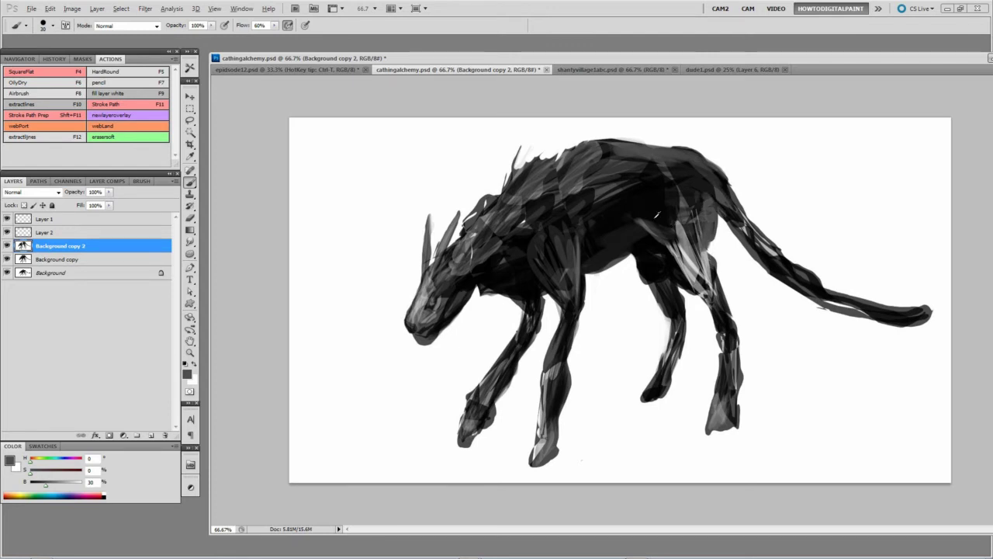
pyautogui.press(']')
pyautogui.keyDown('alt'); pyautogui.click(643, 227); pyautogui.keyUp('alt')
pyautogui.moveTo(621, 214)
pyautogui.mouseDown()
pyautogui.moveTo(660, 227)
pyautogui.moveTo(665, 241)
pyautogui.moveTo(650, 216)
pyautogui.moveTo(674, 234)
pyautogui.moveTo(666, 212)
pyautogui.moveTo(707, 250)
pyautogui.mouseUp()
pyautogui.keyDown('alt'); pyautogui.click(675, 234); pyautogui.keyUp('alt')
pyautogui.press(']')
pyautogui.press(']')
pyautogui.press(']')
pyautogui.moveTo(691, 217); pyautogui.dragTo(691, 198)
# Step: Enlarge the brush to 150 and paint a sampled dark grey over the front shoulder
pyautogui.keyDown('alt'); pyautogui.click(538, 222); pyautogui.keyUp('alt')
pyautogui.press(']')
pyautogui.press(']')
pyautogui.press(']')
pyautogui.press(']')
pyautogui.press(']')
pyautogui.moveTo(556, 221); pyautogui.dragTo(563, 254)
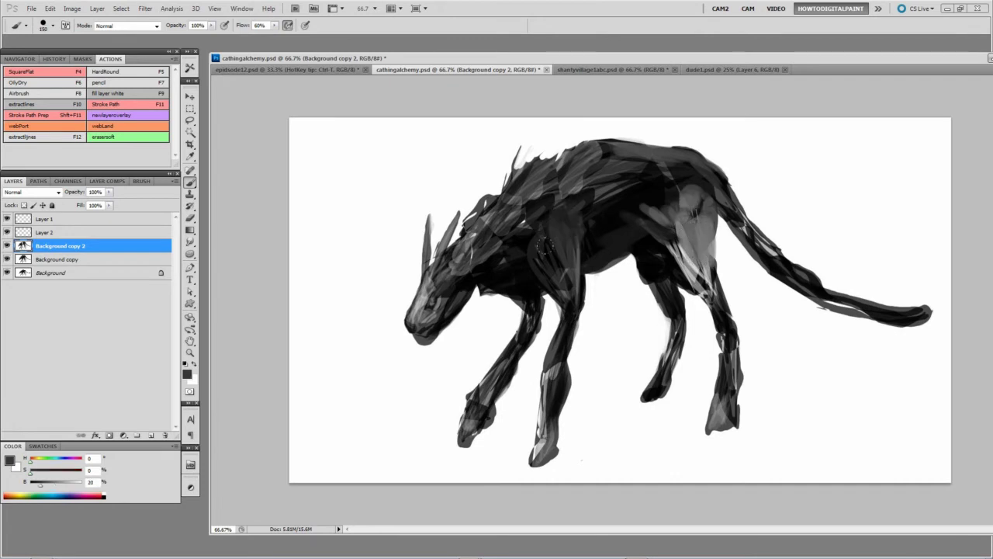
# Step: Paint dark grey along the underside of the creature's tail, then reduce the brush size to 40
pyautogui.press('[')
pyautogui.moveTo(710, 195)
pyautogui.mouseDown()
pyautogui.moveTo(812, 293)
pyautogui.moveTo(858, 304)
pyautogui.mouseUp()
pyautogui.press('[')
pyautogui.press('[')
pyautogui.press('[')
pyautogui.press('[')
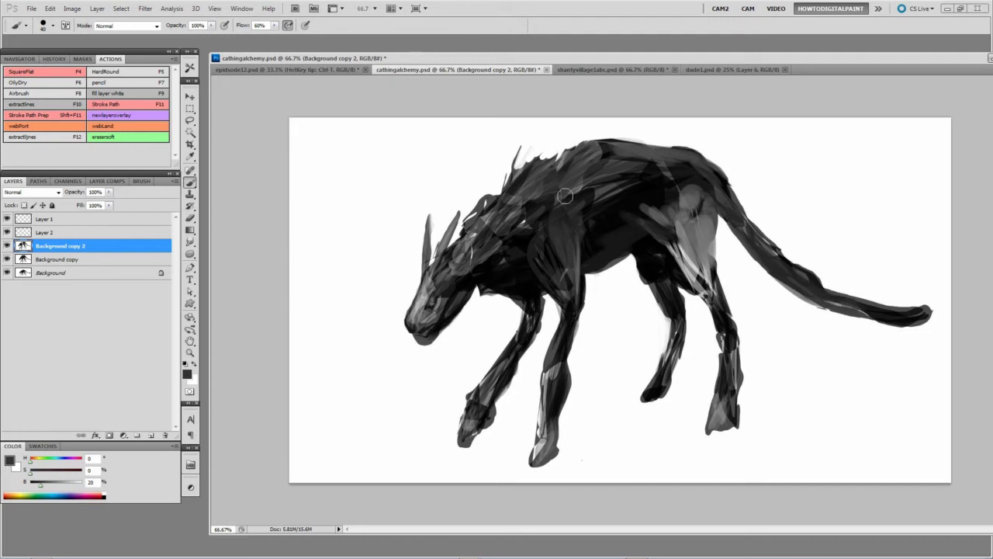
# Step: Switch to shantyvillage1abc.psd and show the red corrugated metal texture on Layer 53
pyautogui.click(603, 72)
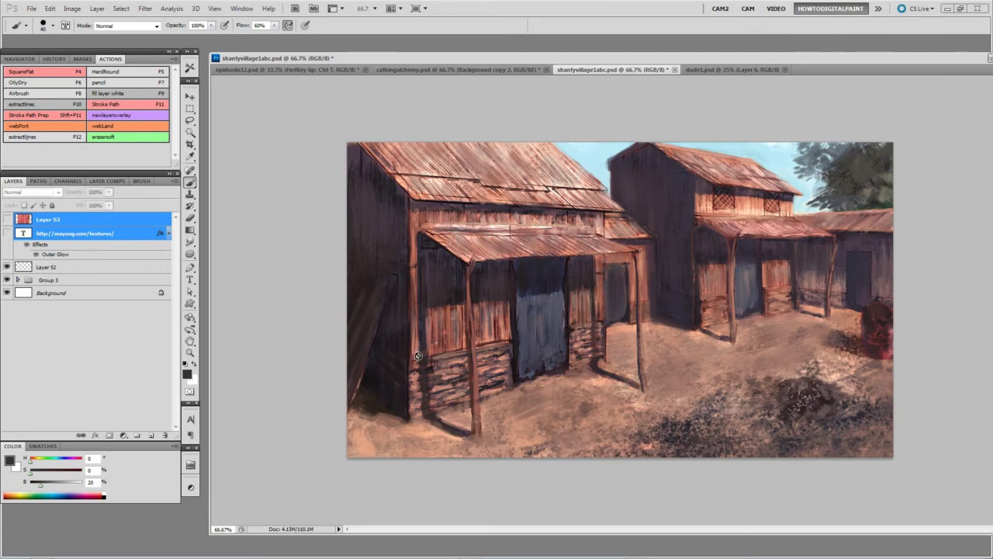
pyautogui.click(65, 221)
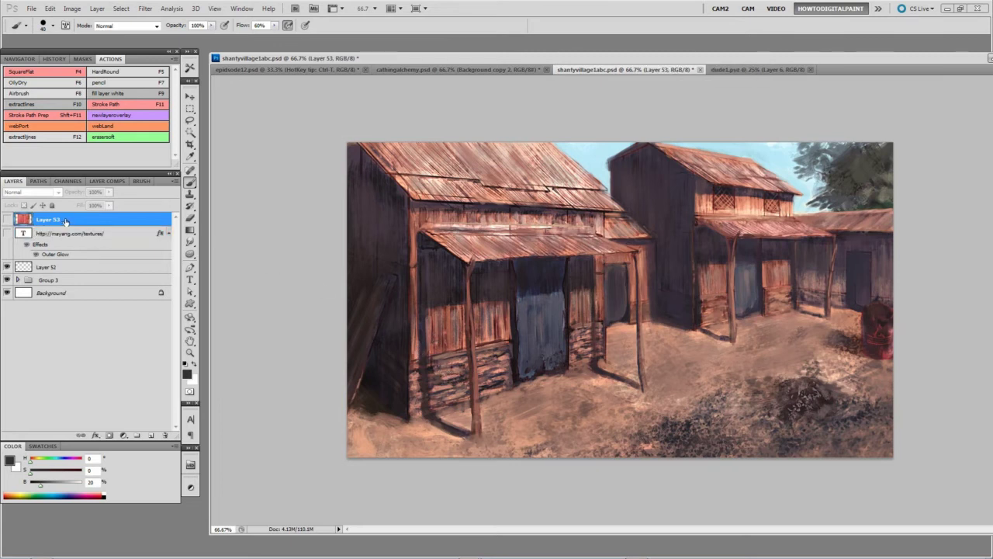
pyautogui.click(26, 236)
pyautogui.click(7, 220)
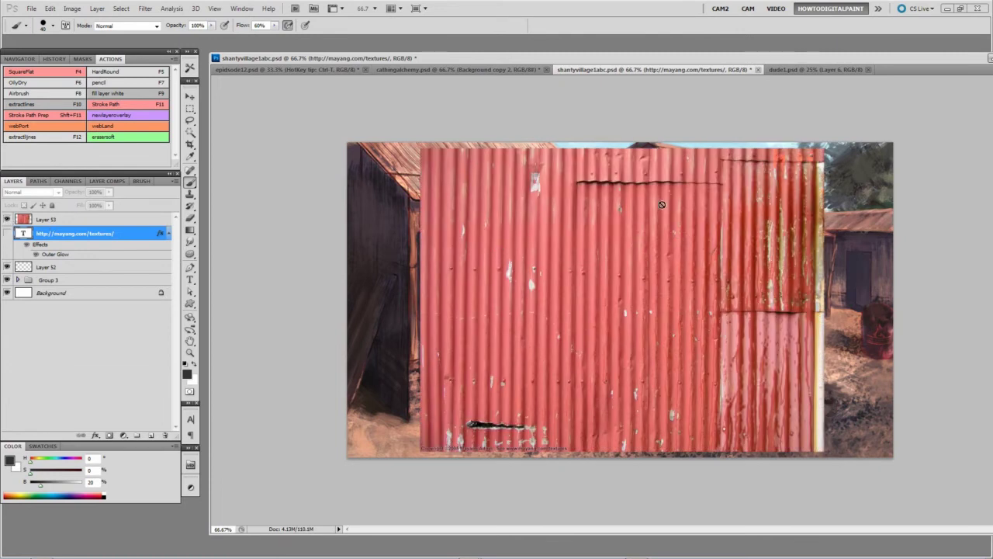
# Step: Briefly view the mayang.com/textures credit without the metal texture, leaving only Layer 53 selected and shown above the painting
pyautogui.click(63, 224)
pyautogui.click(7, 220)
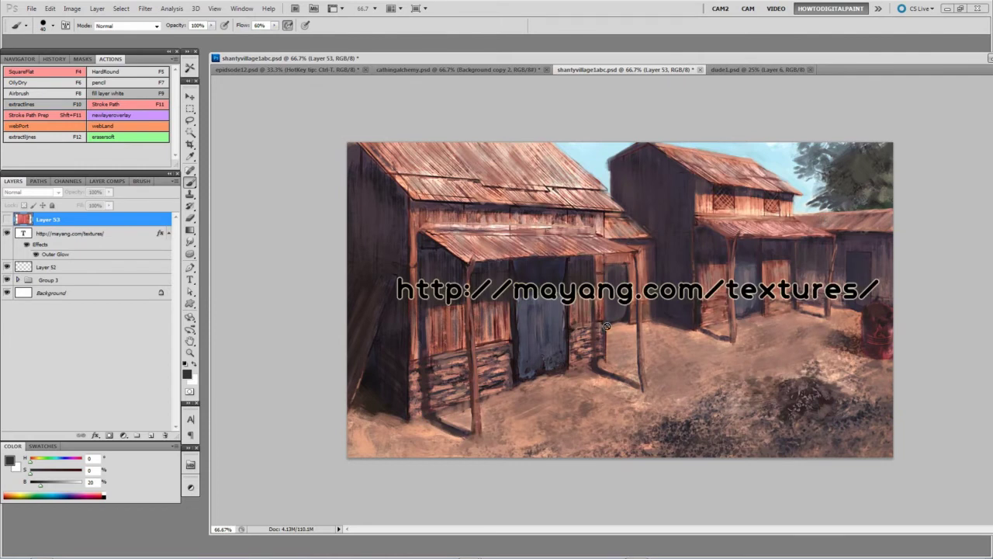
pyautogui.click(7, 233)
pyautogui.click(7, 220)
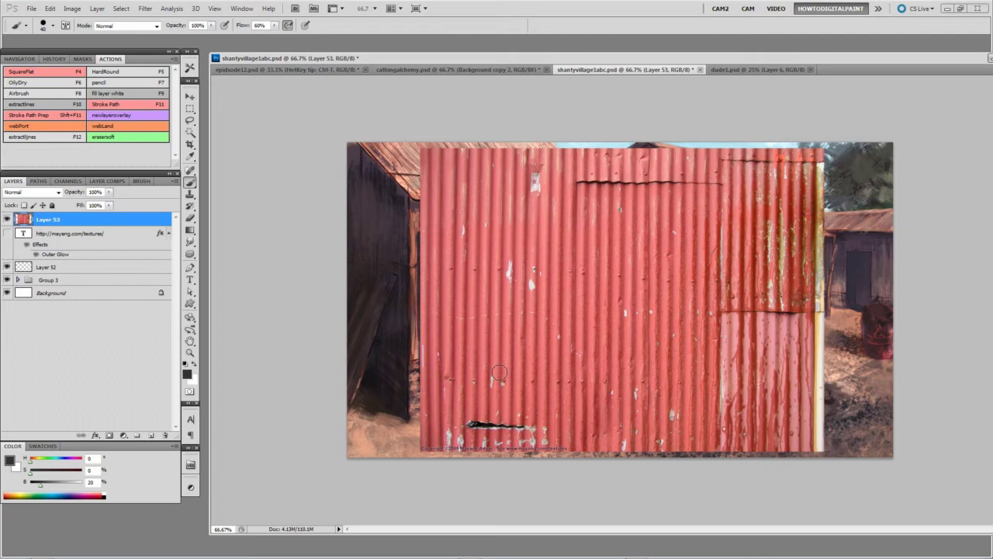
# Step: Move the corrugated metal texture slightly left over the near house with the Move tool
pyautogui.click(189, 96)
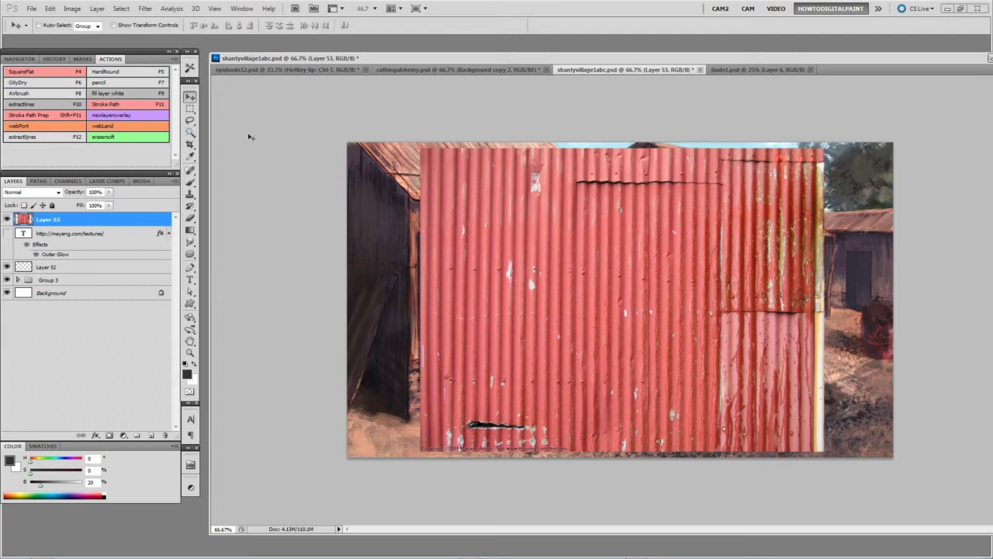
pyautogui.moveTo(494, 235); pyautogui.dragTo(430, 459)
pyautogui.moveTo(598, 457); pyautogui.dragTo(629, 207)
pyautogui.moveTo(516, 238); pyautogui.dragTo(524, 236)
# Step: Distort the metal texture's four corners to fit the near house's front wall in perspective and apply the transform
pyautogui.hotkey('ctrl', 't')
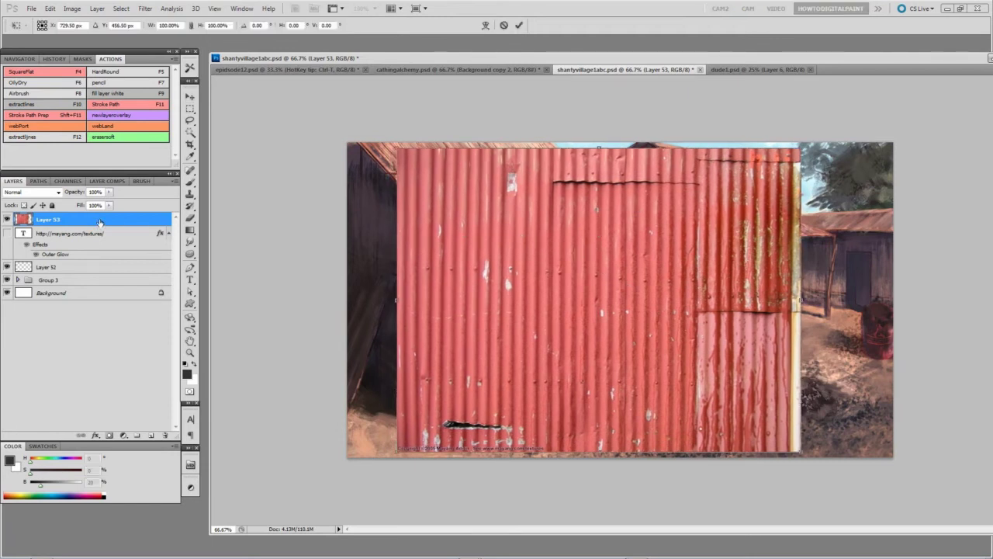
pyautogui.rightClick(481, 222)
pyautogui.click(512, 280)
pyautogui.moveTo(398, 148); pyautogui.dragTo(410, 194)
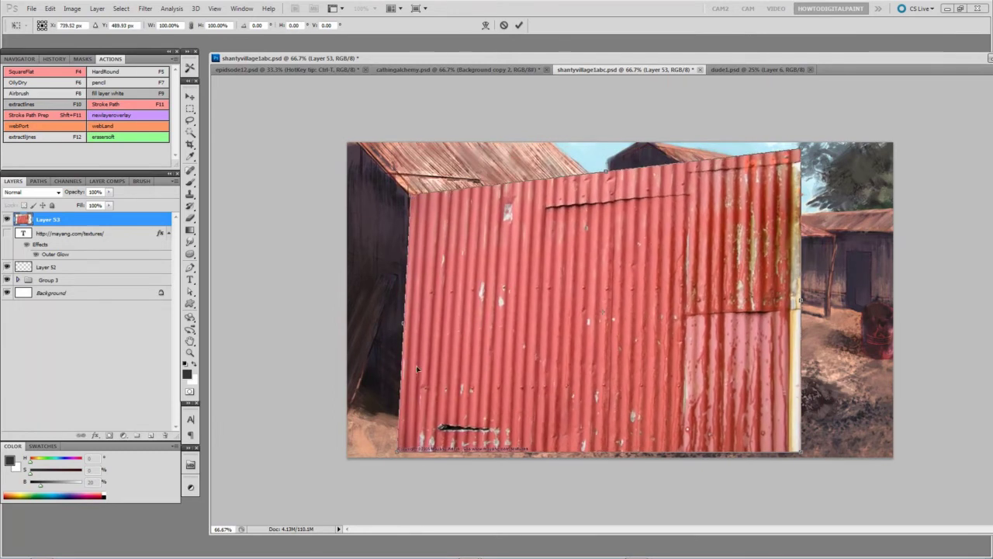
pyautogui.moveTo(399, 454); pyautogui.dragTo(410, 362)
pyautogui.moveTo(795, 460); pyautogui.dragTo(603, 323)
pyautogui.moveTo(802, 152); pyautogui.dragTo(603, 209)
pyautogui.press('Return')
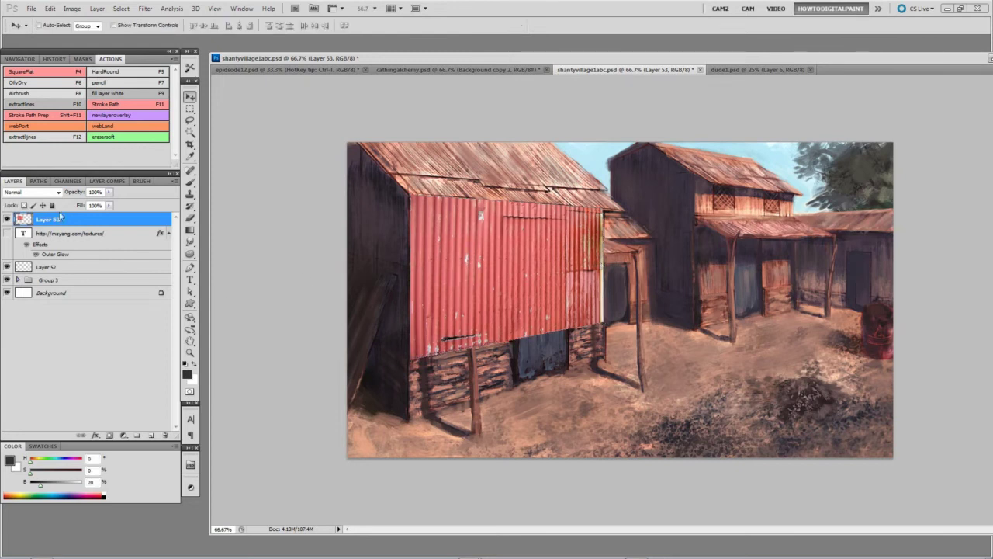
# Step: Add a layer mask to Layer 53, paint out the texture over the blue door and restore the overpainted wall edge in white
pyautogui.click(109, 435)
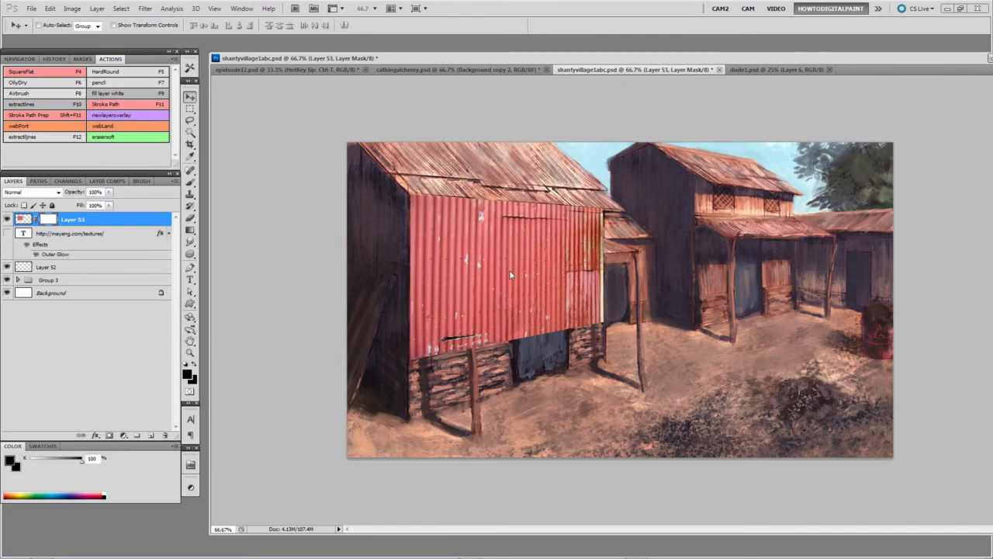
pyautogui.press('b')
pyautogui.moveTo(531, 303)
pyautogui.mouseDown()
pyautogui.moveTo(531, 326)
pyautogui.moveTo(519, 249)
pyautogui.moveTo(547, 233)
pyautogui.moveTo(566, 330)
pyautogui.moveTo(546, 284)
pyautogui.moveTo(513, 338)
pyautogui.mouseUp()
pyautogui.moveTo(568, 257); pyautogui.dragTo(569, 325)
pyautogui.click(31, 459)
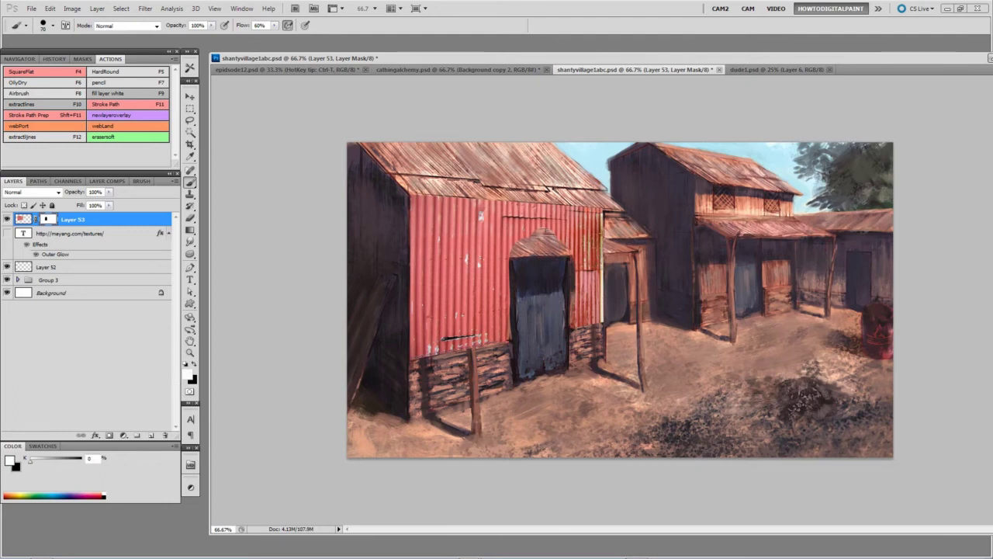
pyautogui.moveTo(577, 257); pyautogui.dragTo(570, 305)
pyautogui.press(']')
# Step: Set Layer 53's blend mode to Overlay and mask the texture off the porch roof with black brush strokes
pyautogui.click(59, 192)
pyautogui.click(23, 343)
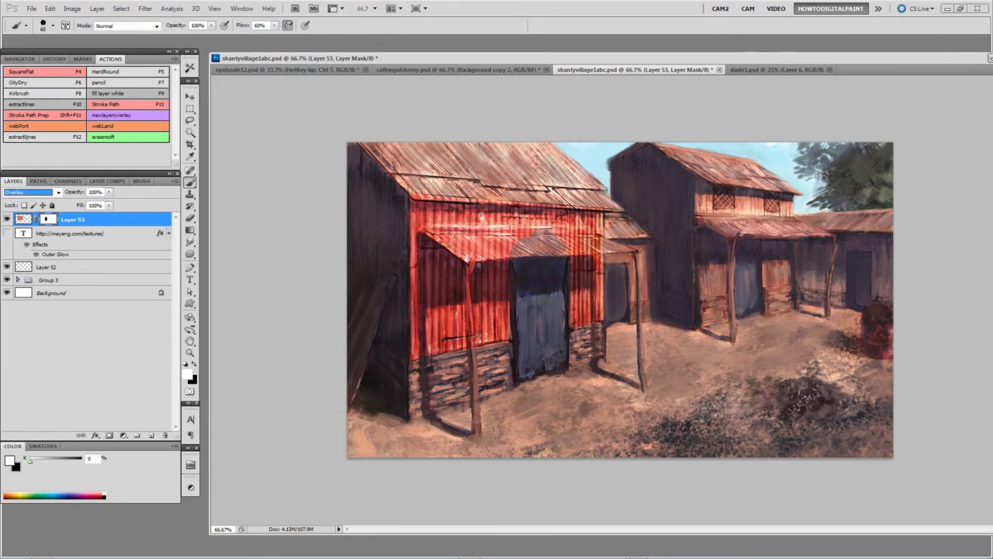
pyautogui.press('x')
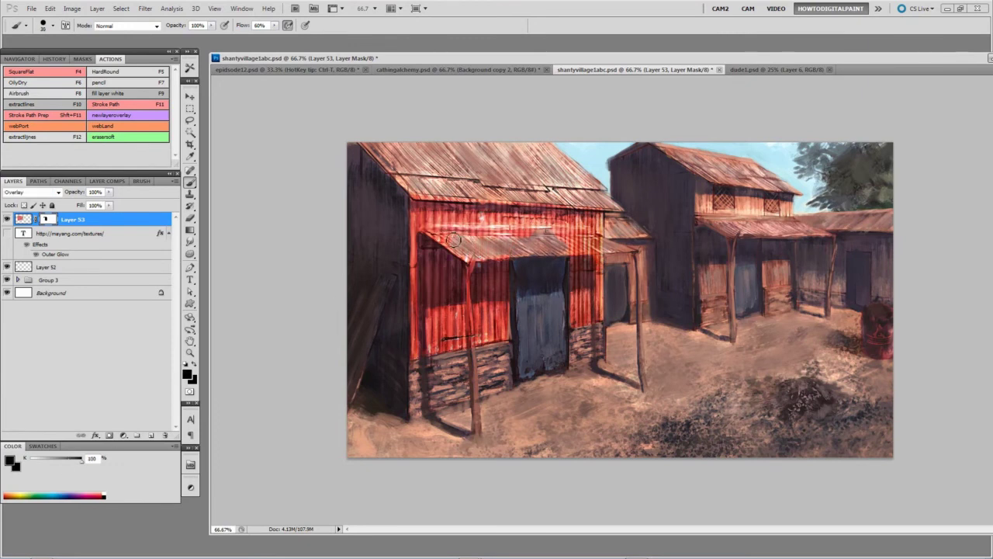
pyautogui.press('[')
pyautogui.press('[')
pyautogui.press('[')
pyautogui.press('[')
pyautogui.press('[')
pyautogui.press(']')
pyautogui.press(']')
pyautogui.press(']')
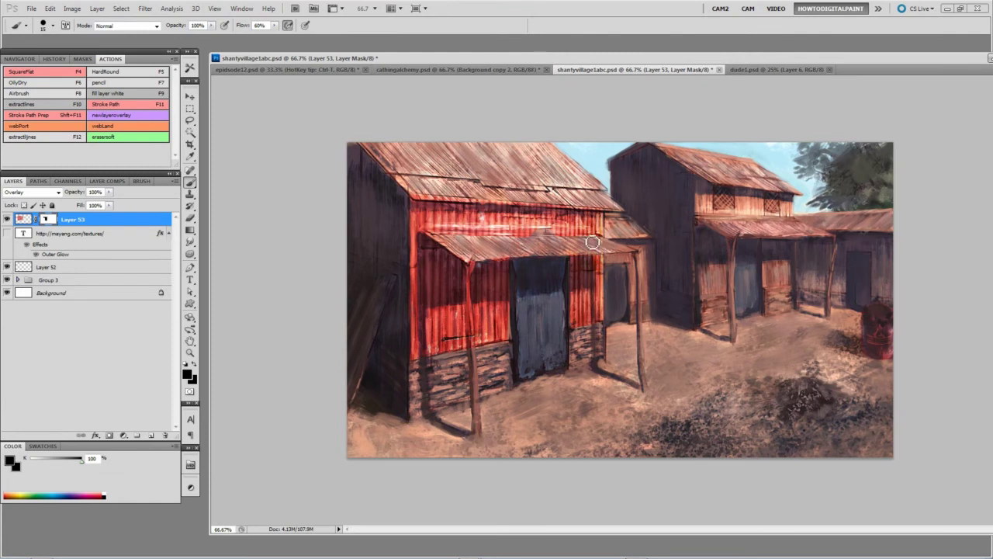
# Step: Mask the texture off the front porch post and the far end of the porch roof with a small brush
pyautogui.press('[')
pyautogui.press(']')
pyautogui.press('[')
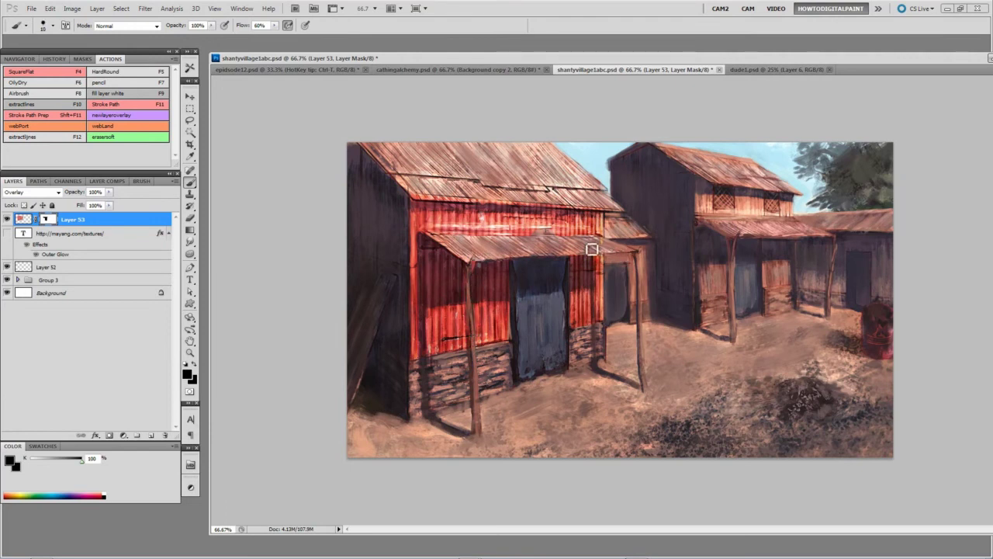
pyautogui.press(']')
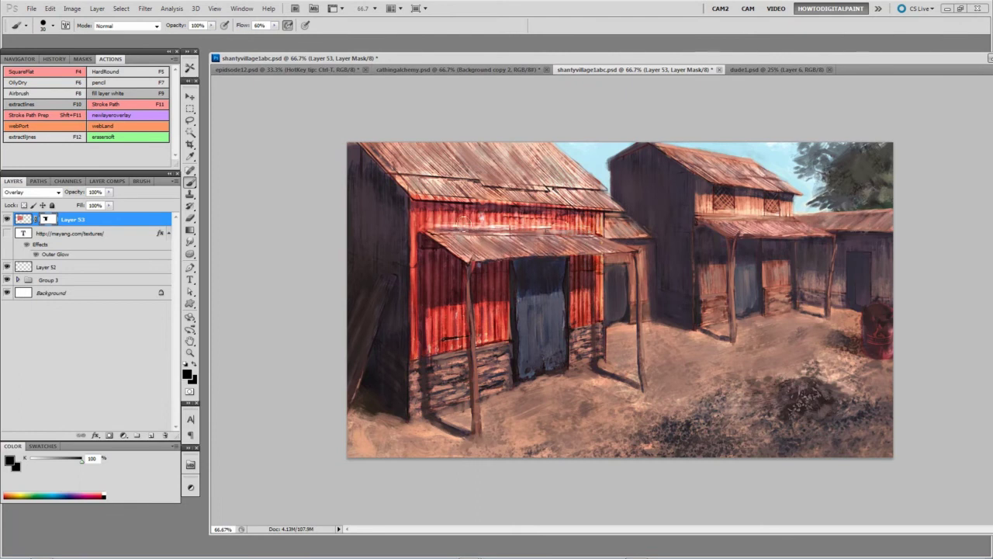
# Step: Reduce the saturation of Layer 53's metal texture with Hue/Saturation
pyautogui.click(72, 8)
pyautogui.moveTo(95, 36)
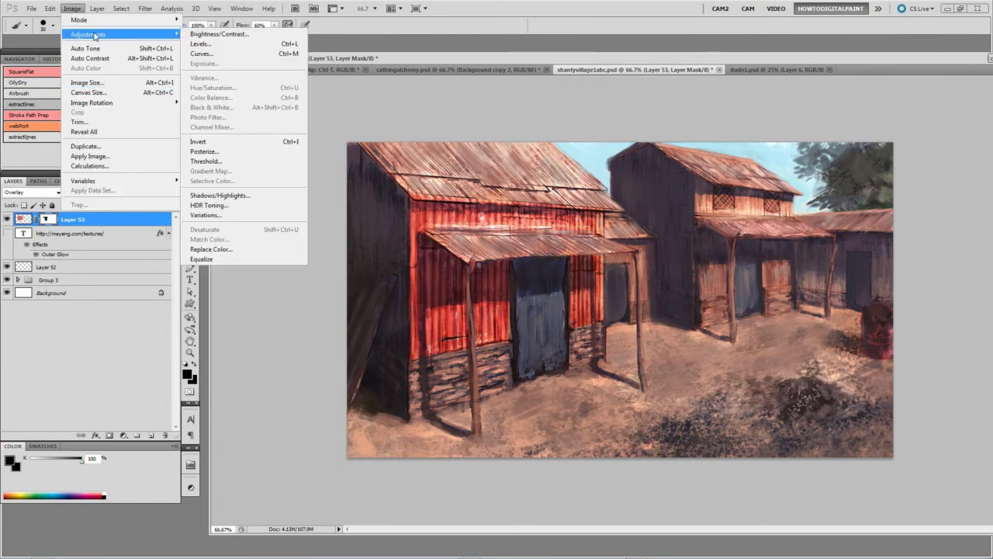
pyautogui.click(234, 87)
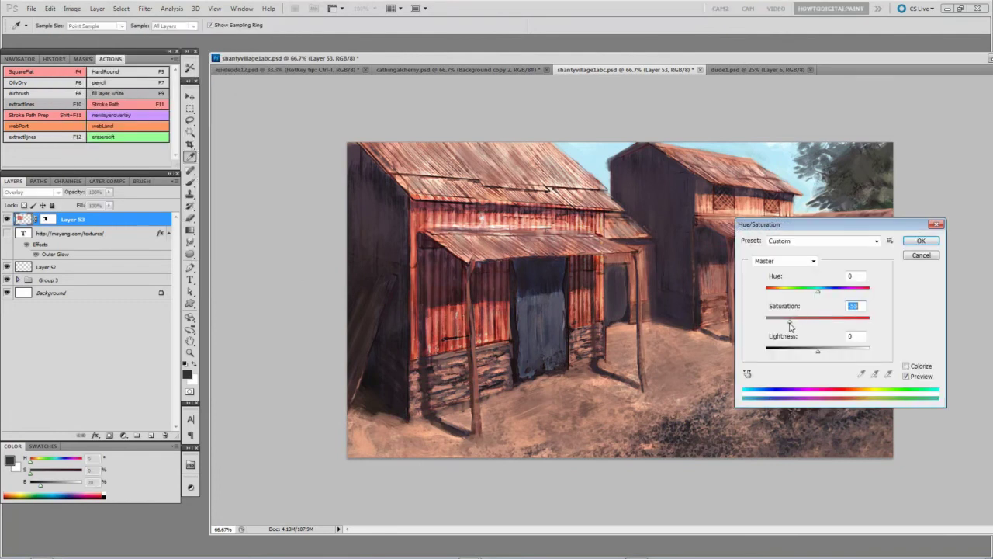
pyautogui.click(916, 244)
# Step: Toggle Layer 53's visibility to compare the house wall with and without the metal texture
pyautogui.click(7, 221)
pyautogui.click(6, 220)
pyautogui.click(6, 220)
pyautogui.click(6, 220)
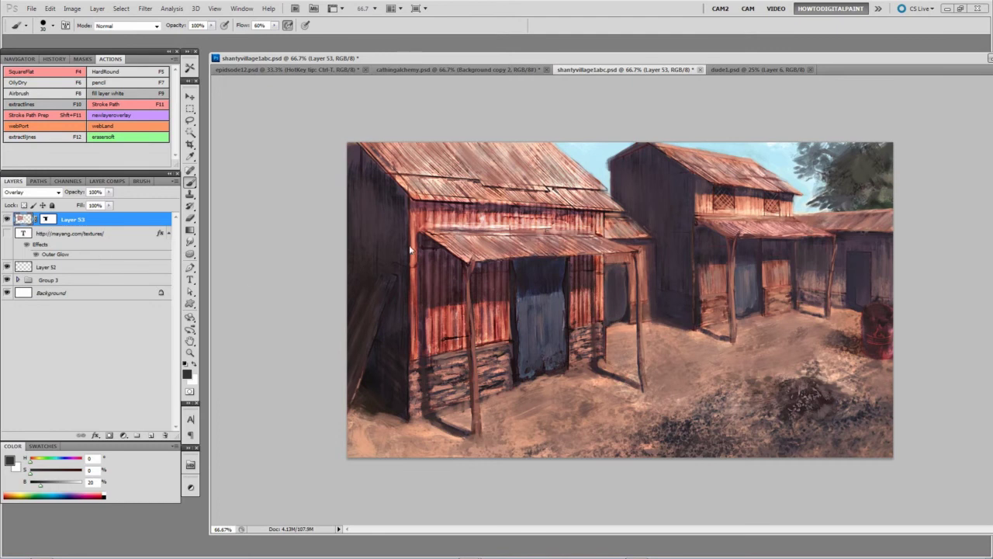
# Step: Erase on Layer 53's mask along the main roof's lower edge with a small eraser, then enlarge it to 70
pyautogui.press('e')
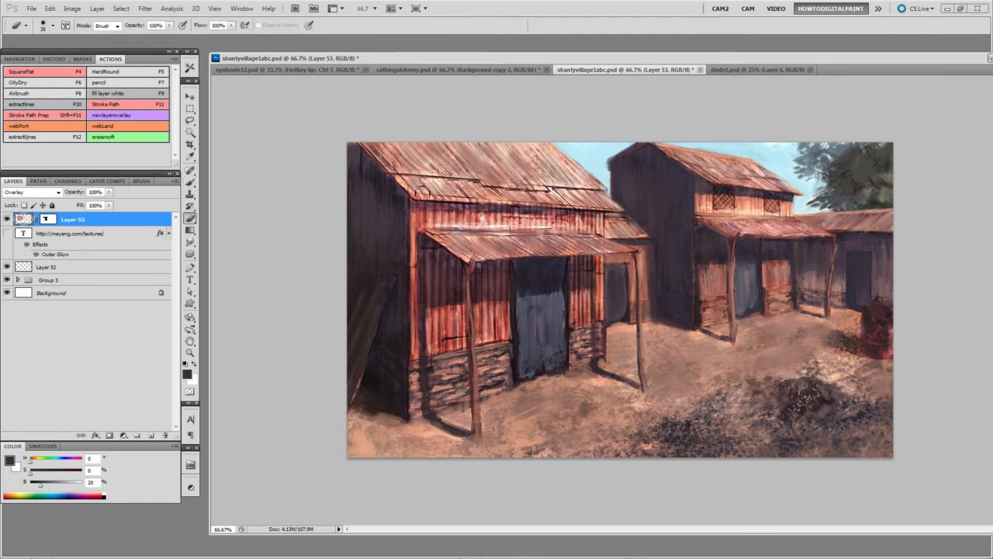
pyautogui.click(42, 219)
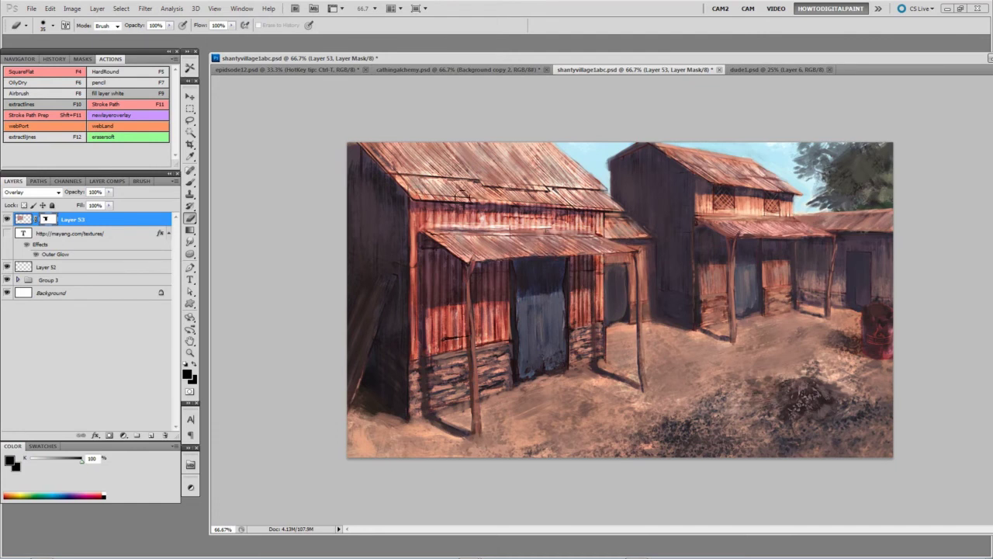
pyautogui.press('[')
pyautogui.press('[')
pyautogui.moveTo(450, 198); pyautogui.dragTo(565, 204)
pyautogui.press(']')
pyautogui.press(']')
pyautogui.press(']')
pyautogui.press(']')
# Step: Review the Free Transform modes available for the metal texture and close the transform without reshaping it
pyautogui.hotkey('ctrl', 't')
pyautogui.rightClick(448, 315)
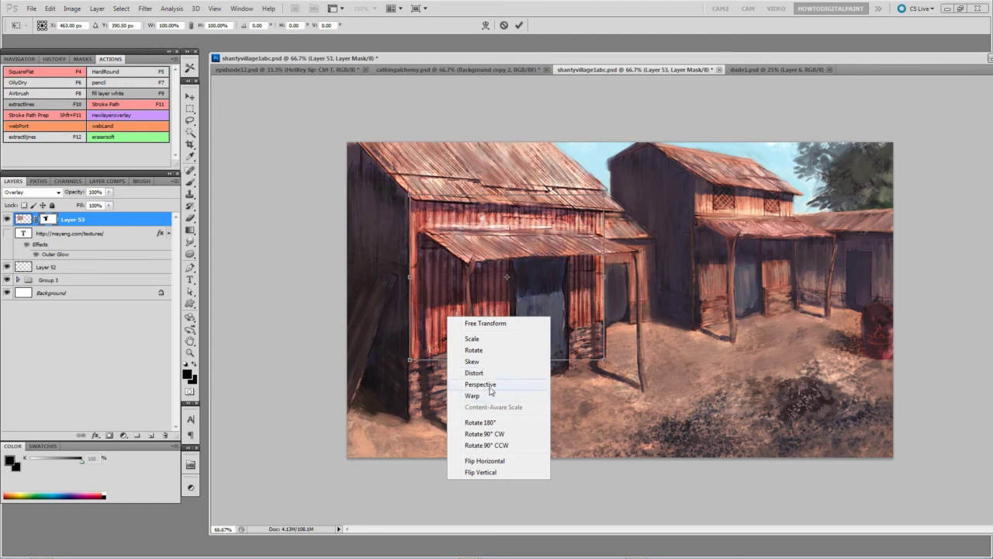
pyautogui.click(587, 402)
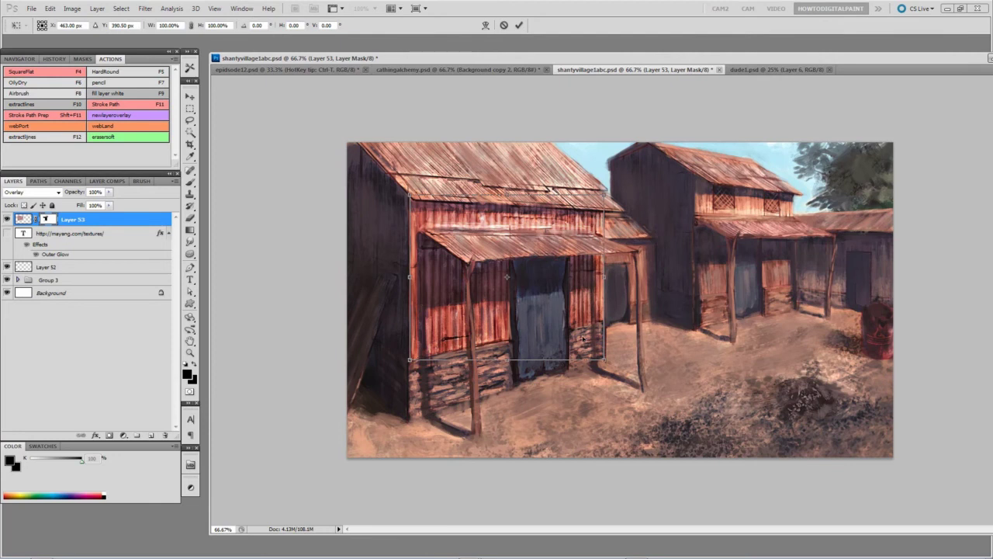
pyautogui.press('Return')
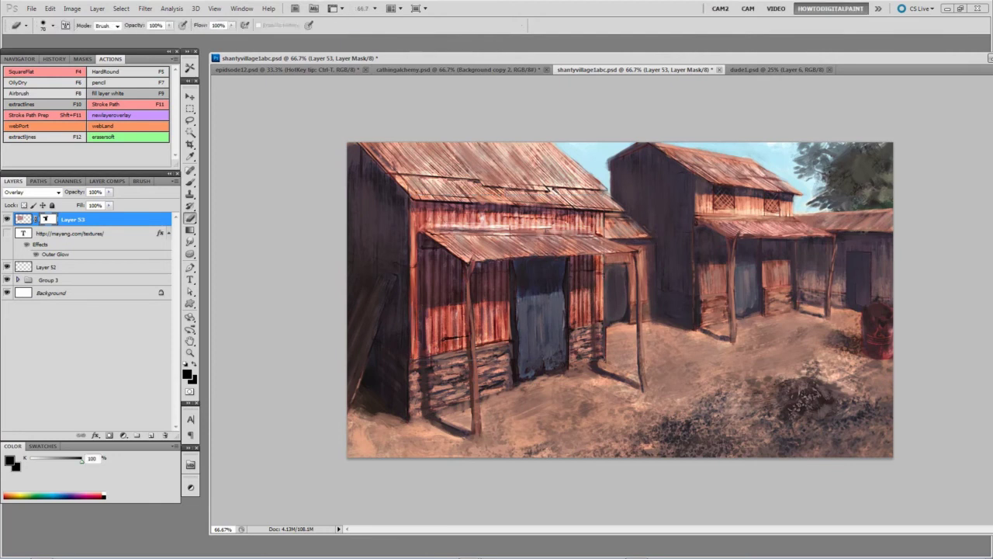
# Step: Switch to dude1.psd, show the red ® logo on Layer 6 and move it onto the chest of the blue shirt
pyautogui.click(764, 69)
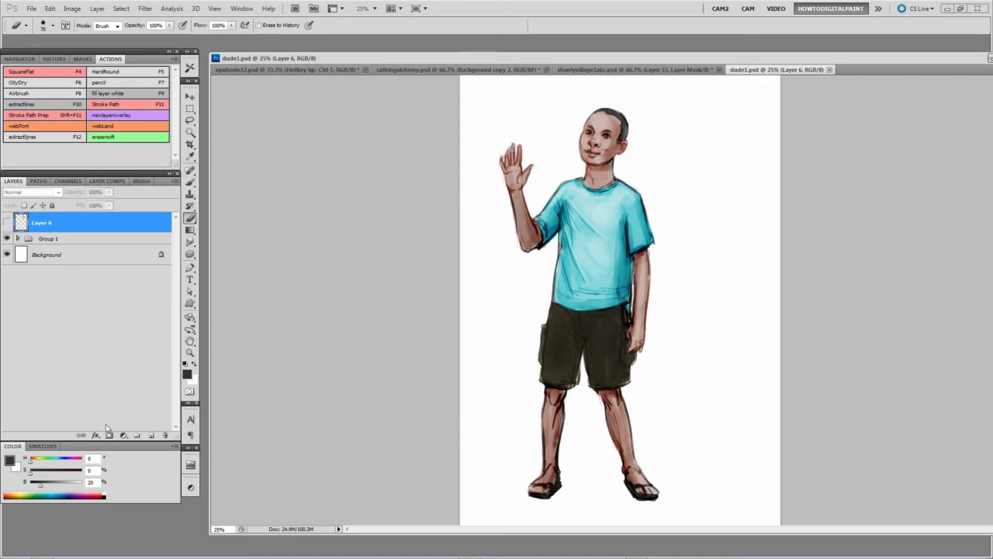
pyautogui.click(9, 223)
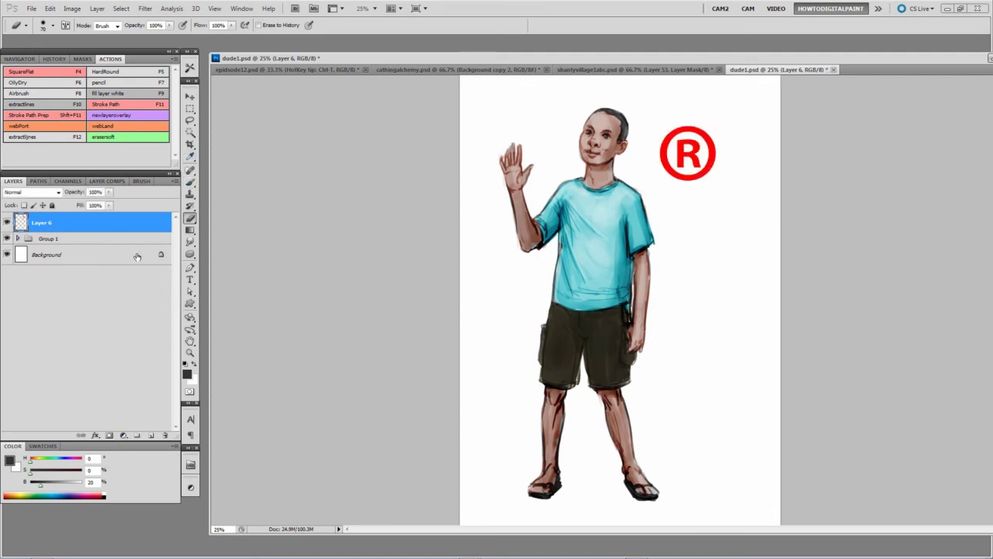
pyautogui.press('v')
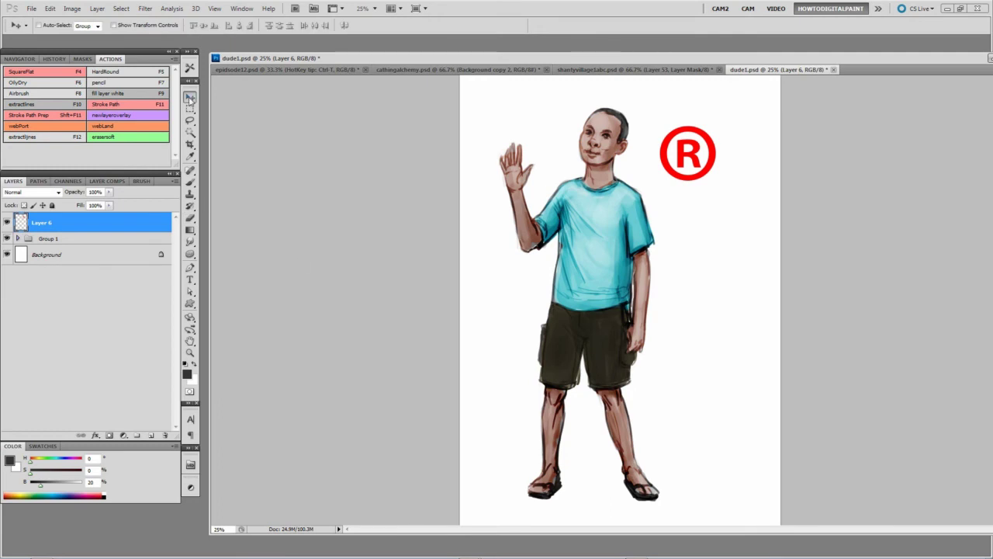
pyautogui.moveTo(698, 163); pyautogui.dragTo(599, 225)
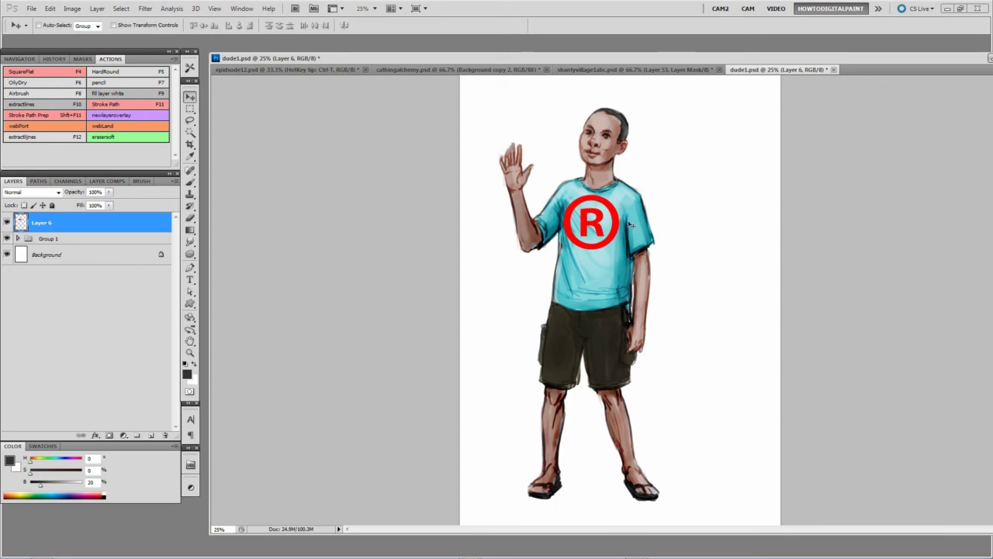
pyautogui.hotkey('ctrl', 'z')
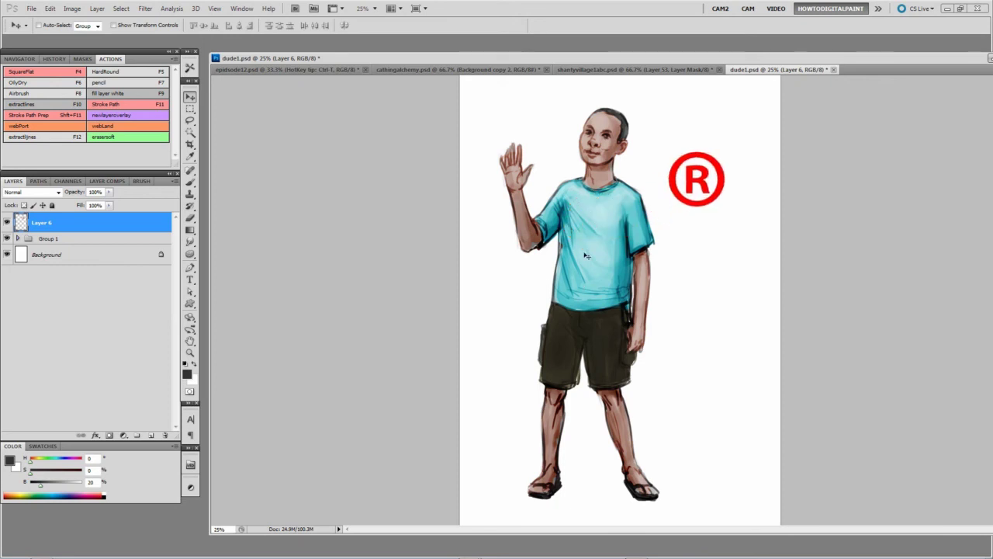
pyautogui.moveTo(680, 188); pyautogui.dragTo(607, 235)
# Step: Warp the ® logo so its corners and inner grid follow the turned chest of the shirt, and apply the transform
pyautogui.hotkey('ctrl', 't')
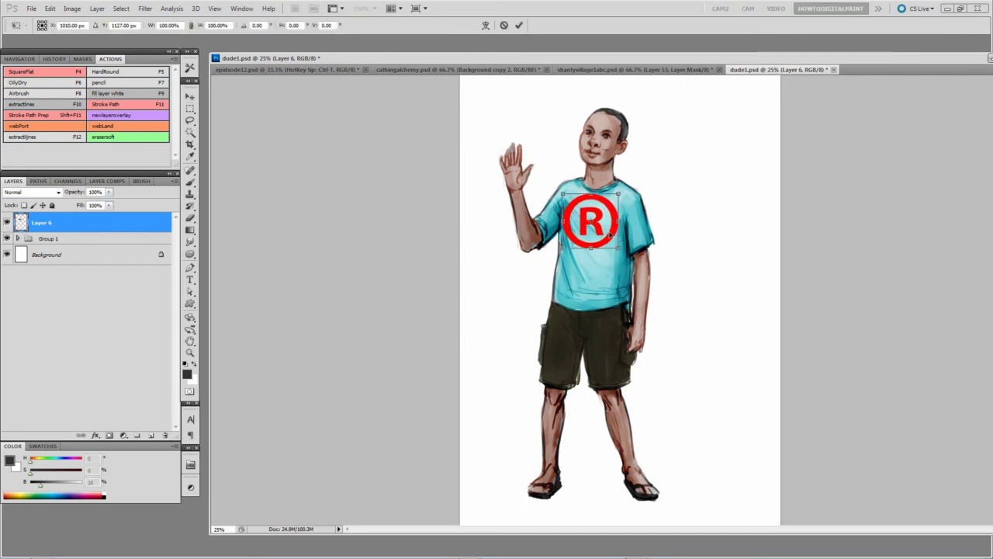
pyautogui.rightClick(599, 209)
pyautogui.click(626, 290)
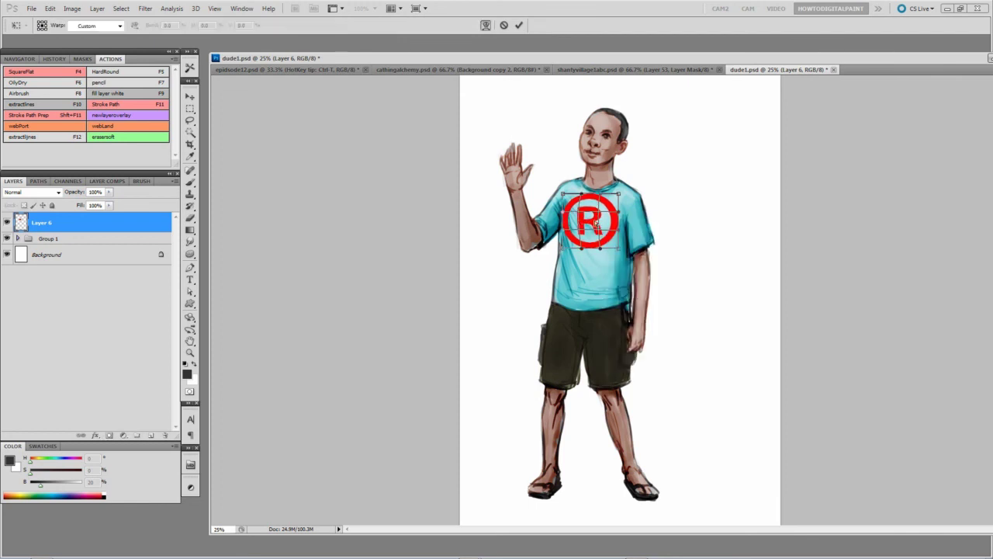
pyautogui.moveTo(602, 221); pyautogui.dragTo(613, 223)
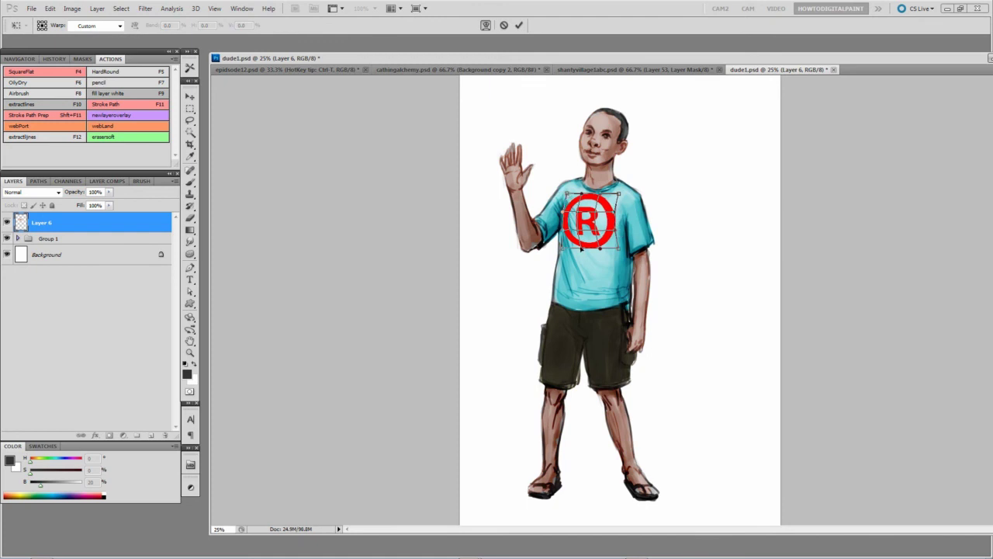
pyautogui.moveTo(599, 249); pyautogui.dragTo(578, 213)
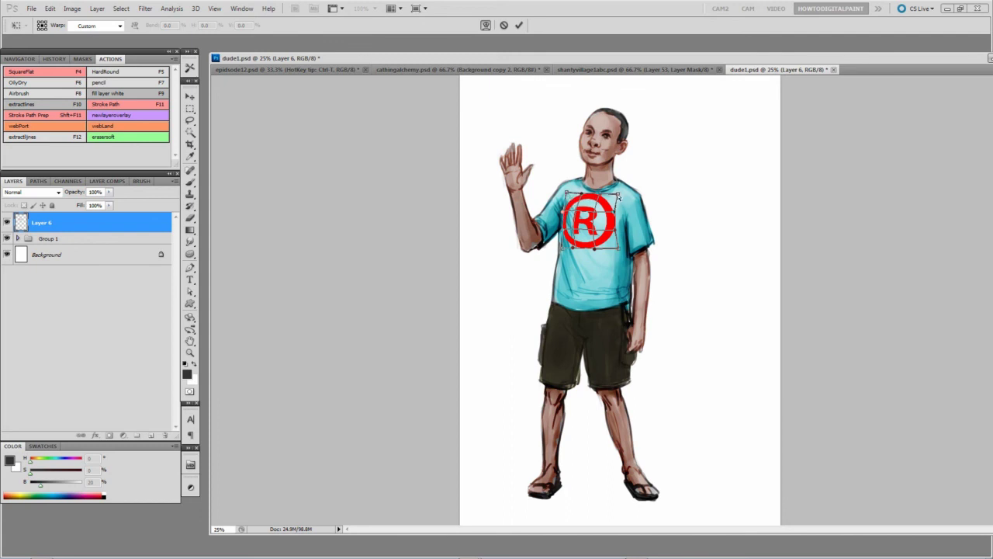
pyautogui.moveTo(590, 194); pyautogui.dragTo(574, 187)
pyautogui.moveTo(621, 253); pyautogui.dragTo(616, 249)
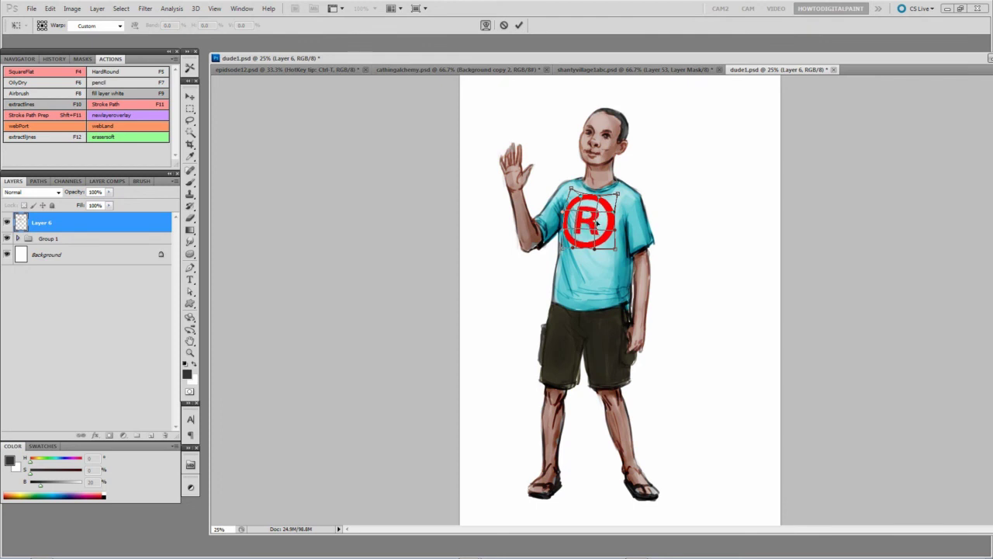
pyautogui.press('Return')
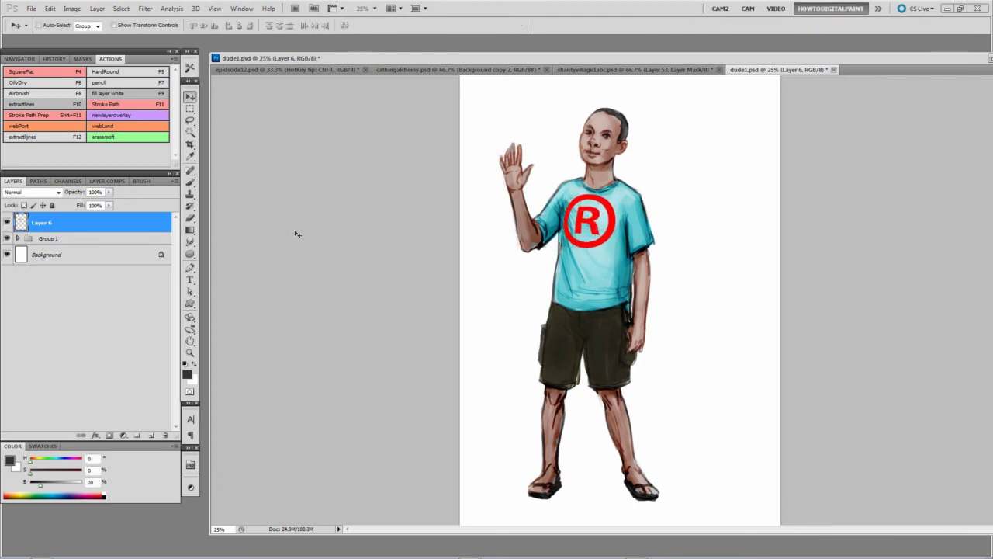
# Step: Set the logo layer's blend mode to Multiply and its opacity to 65%
pyautogui.hotkey('shift', 'alt', 'm')
pyautogui.click(110, 194)
pyautogui.moveTo(109, 202); pyautogui.dragTo(91, 201)
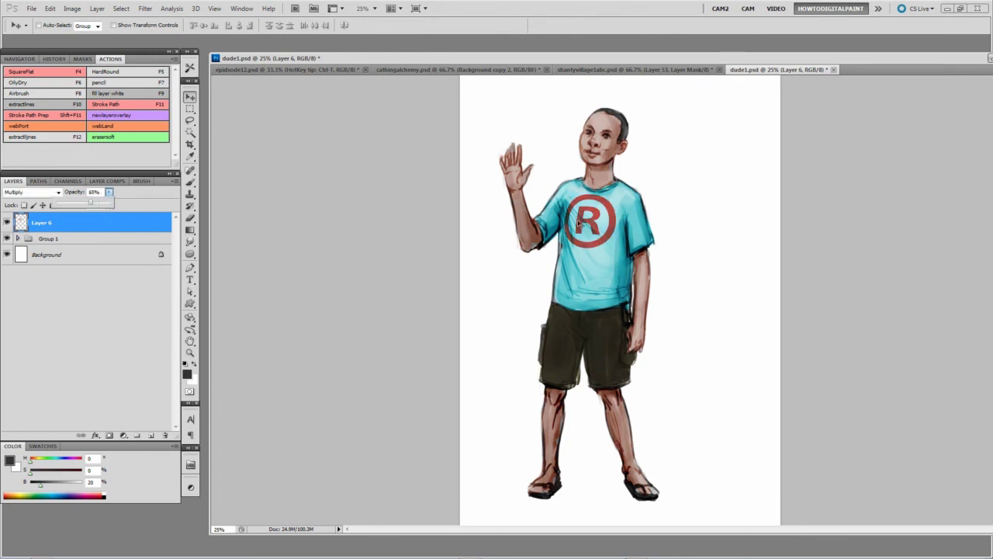